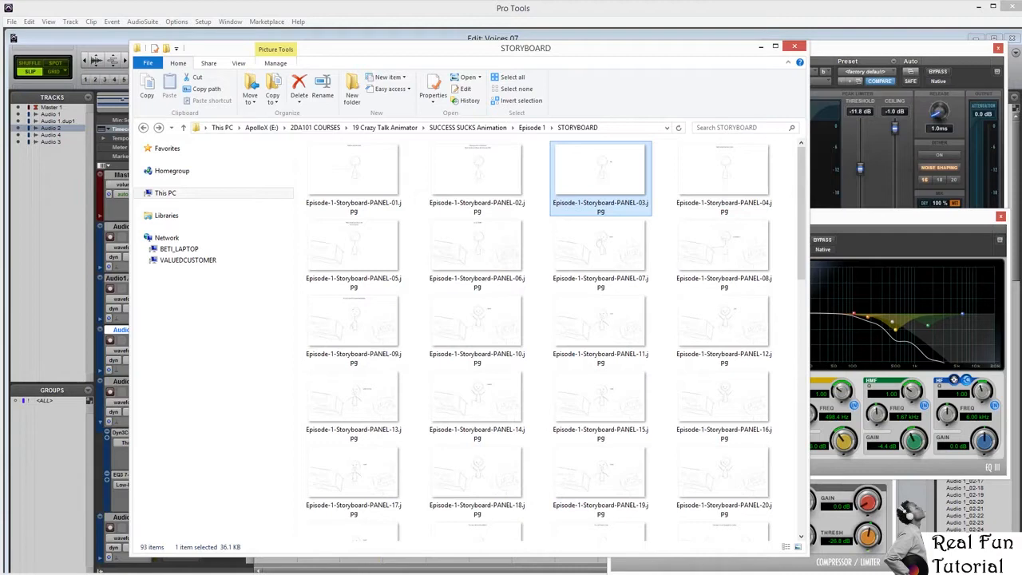
# Open Episode-1-Storyboard-PANEL-01.jpg and page through the following storyboard panels past PANEL-34 to review the sketches and dialogue.
pyautogui.doubleClick(378, 189)
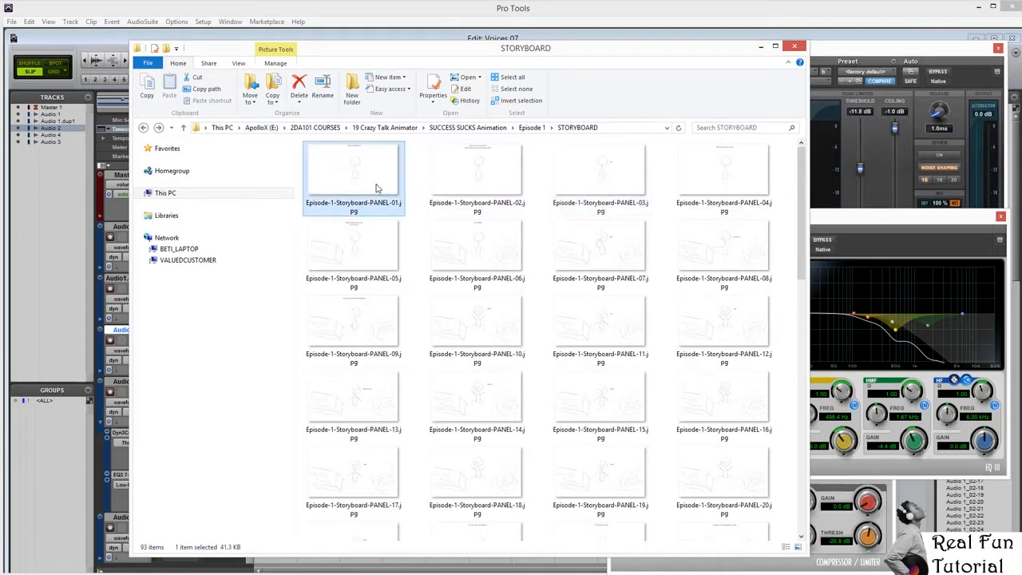
pyautogui.press('Right')
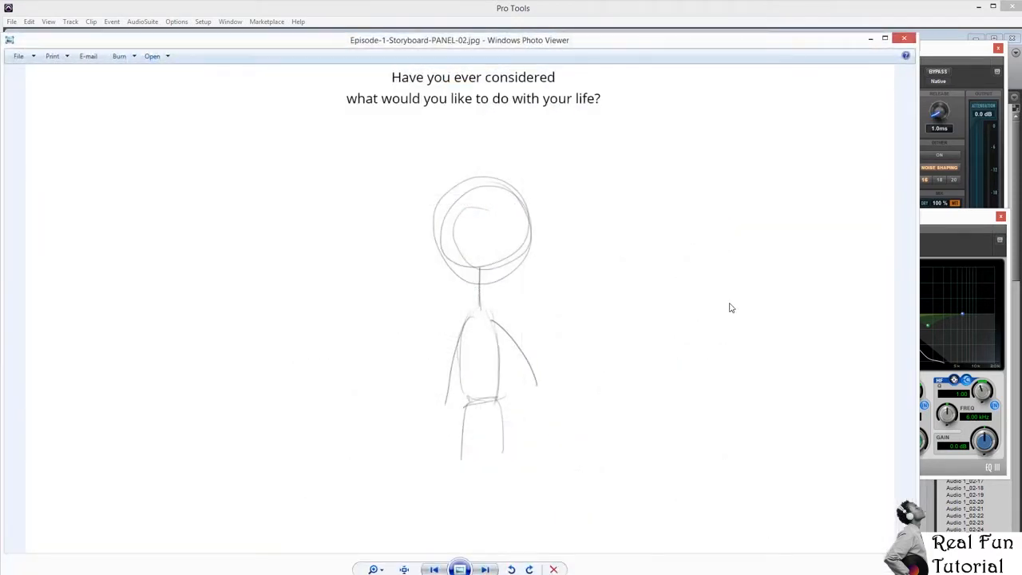
pyautogui.press('Right')
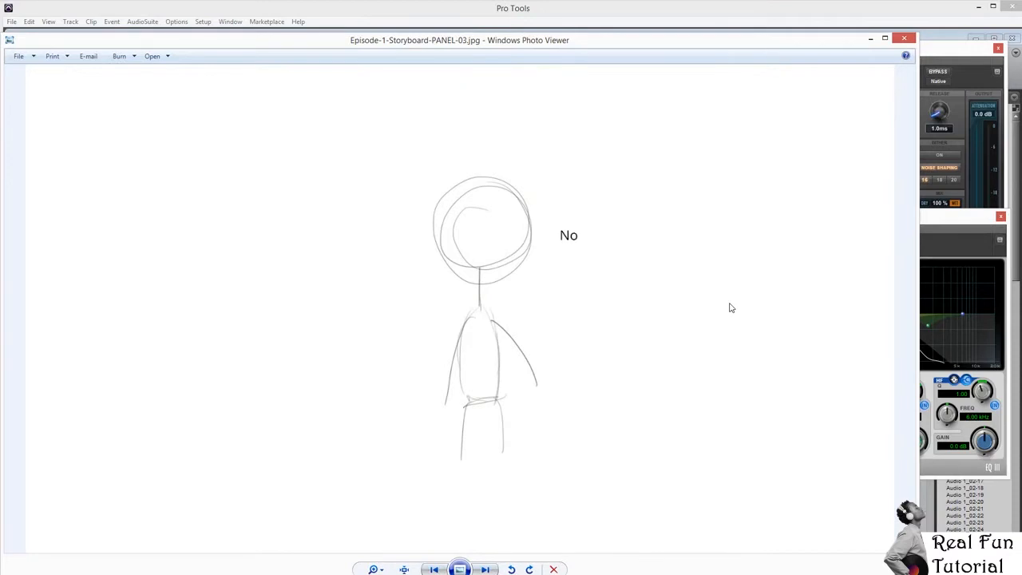
pyautogui.press('Right')
pyautogui.press('Right')
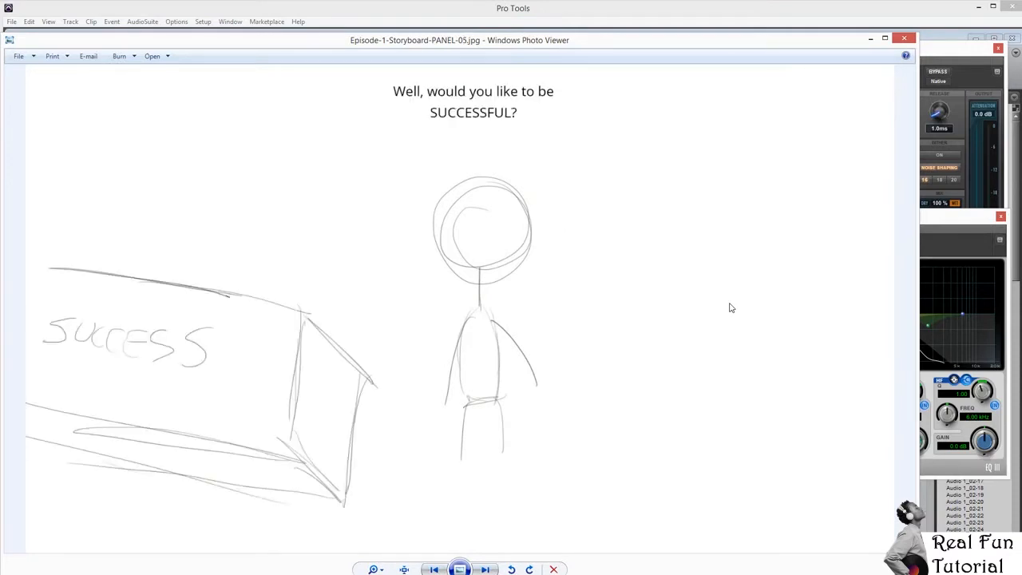
pyautogui.press('Right')
pyautogui.press('Right')
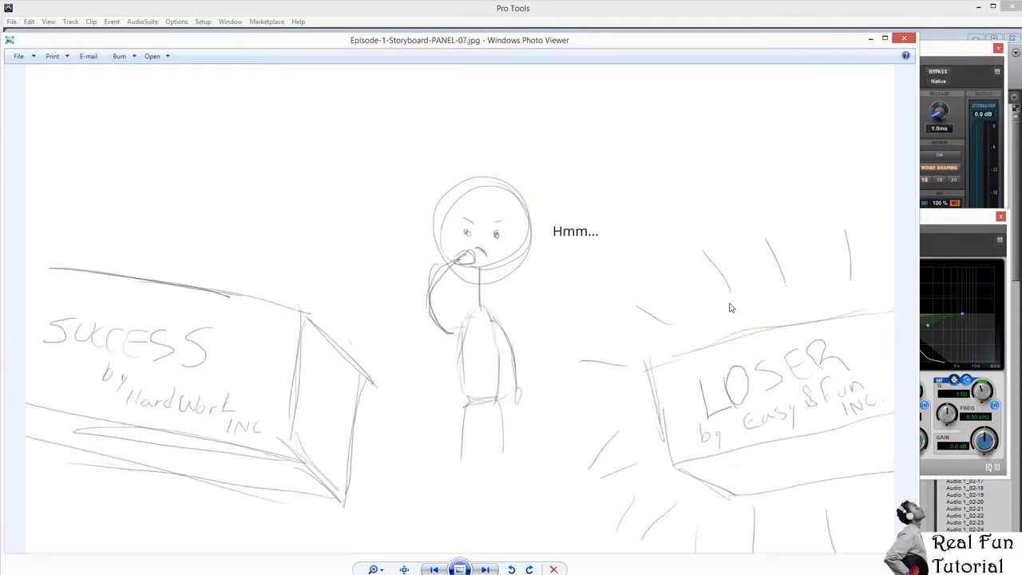
pyautogui.press('Right')
pyautogui.press('Right')
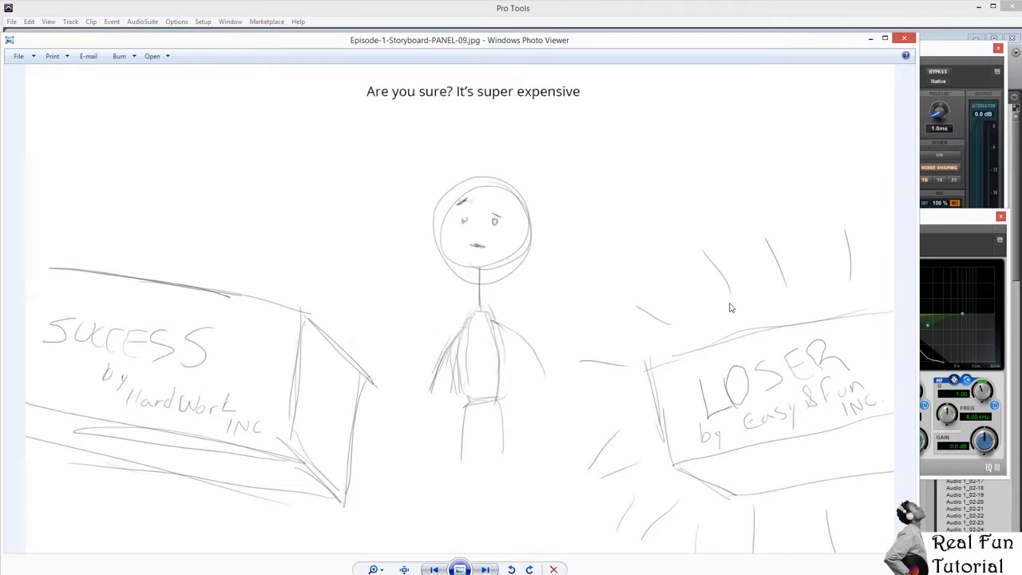
pyautogui.press('Right')
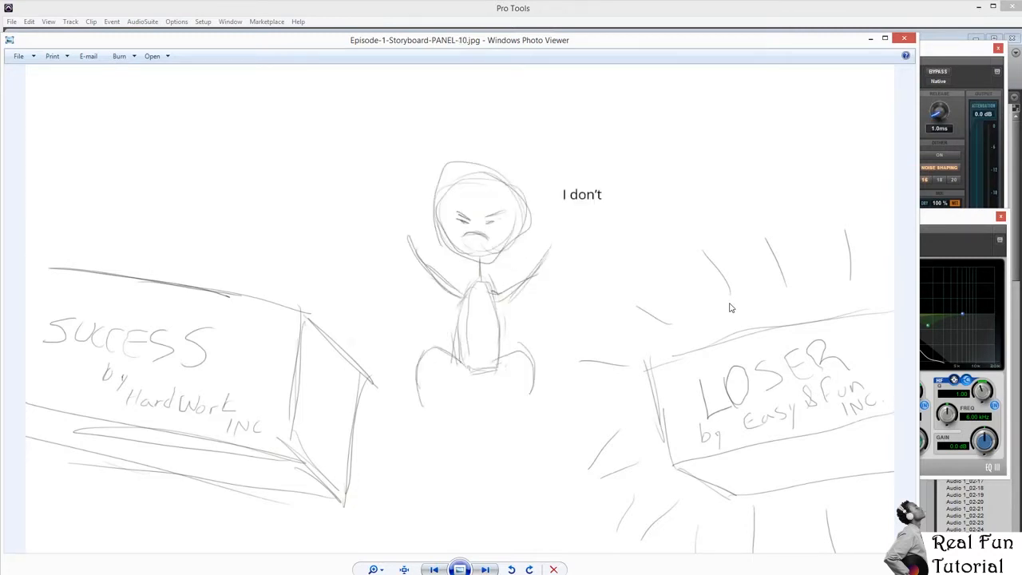
pyautogui.press('Right')
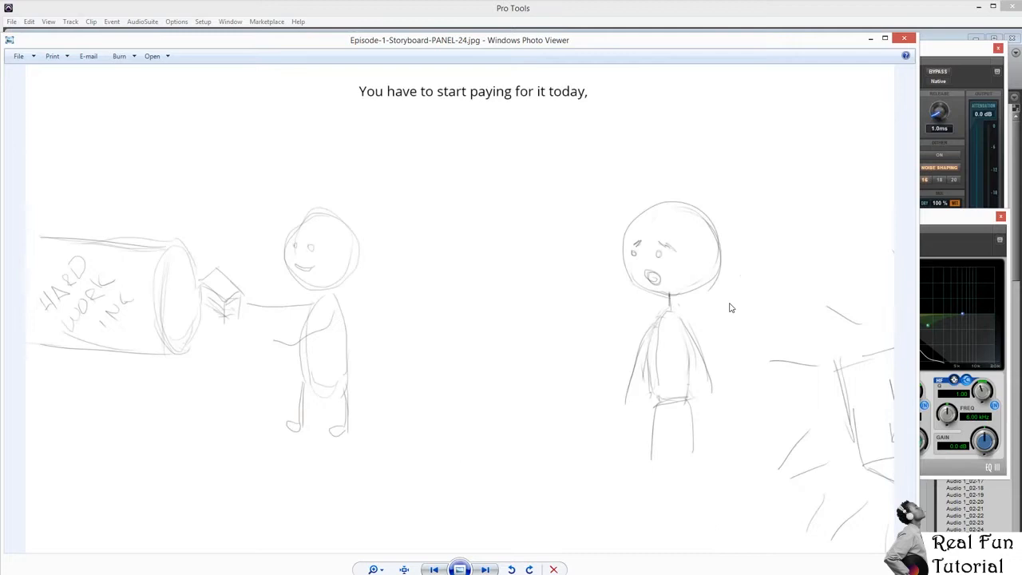
pyautogui.press('Right')
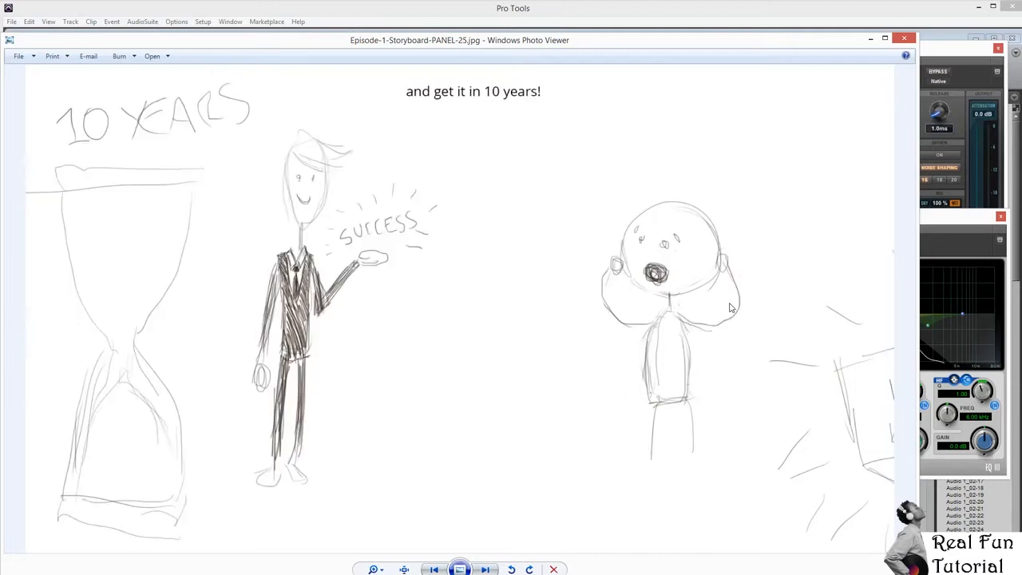
pyautogui.press('Right')
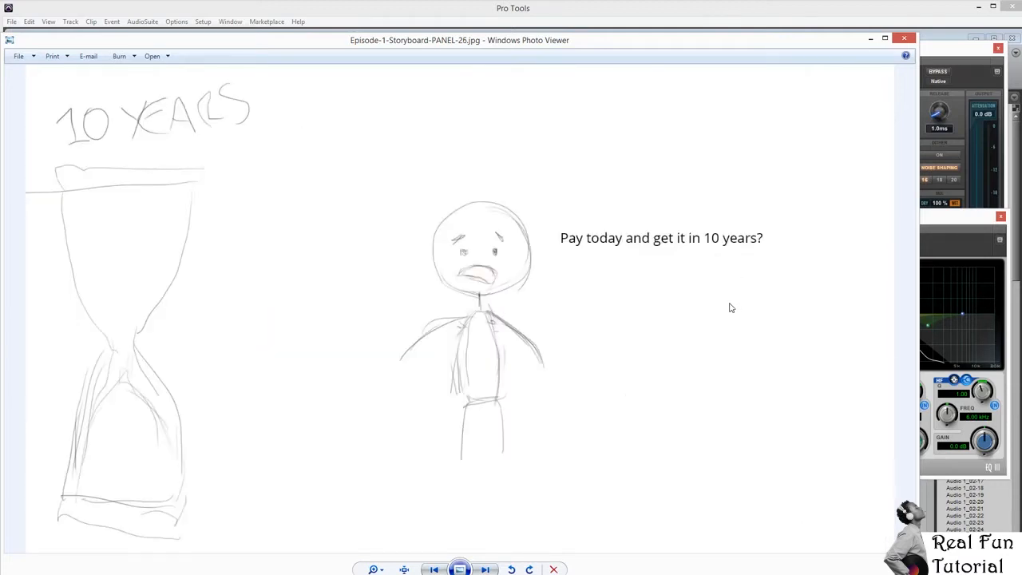
pyautogui.press('Right')
pyautogui.press('Right')
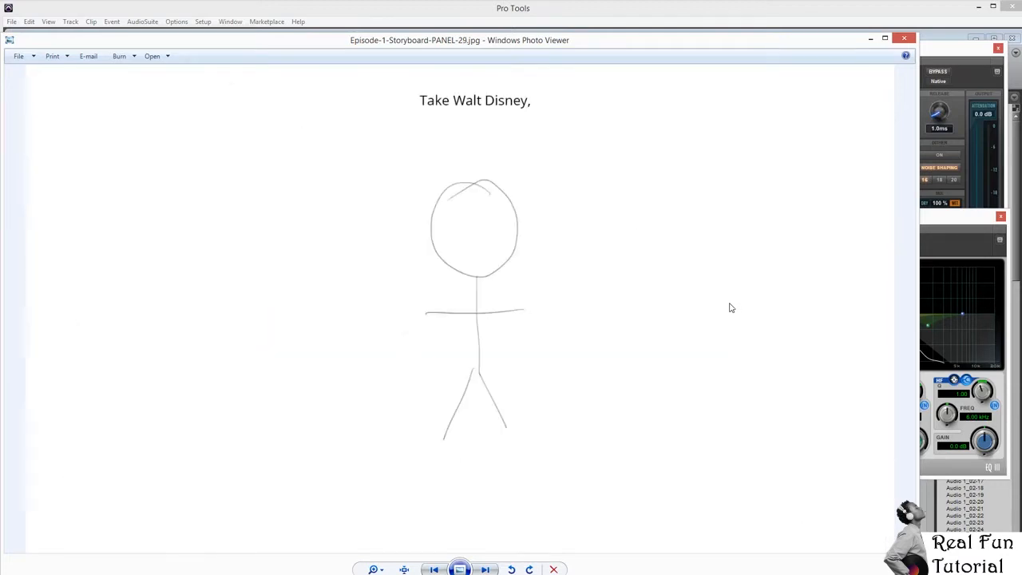
pyautogui.press('Right')
pyautogui.press('Right')
pyautogui.press('Right')
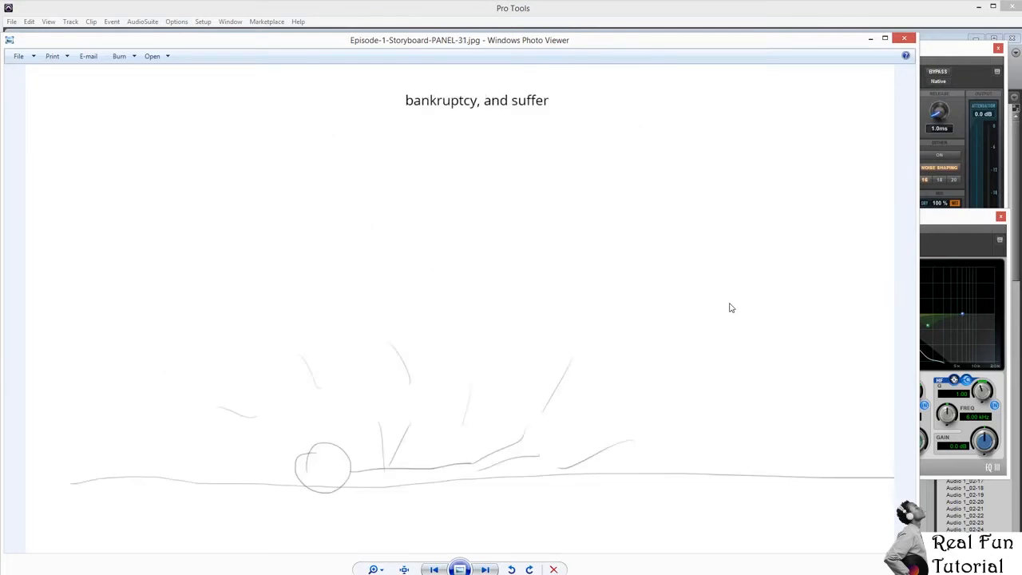
pyautogui.press('Right')
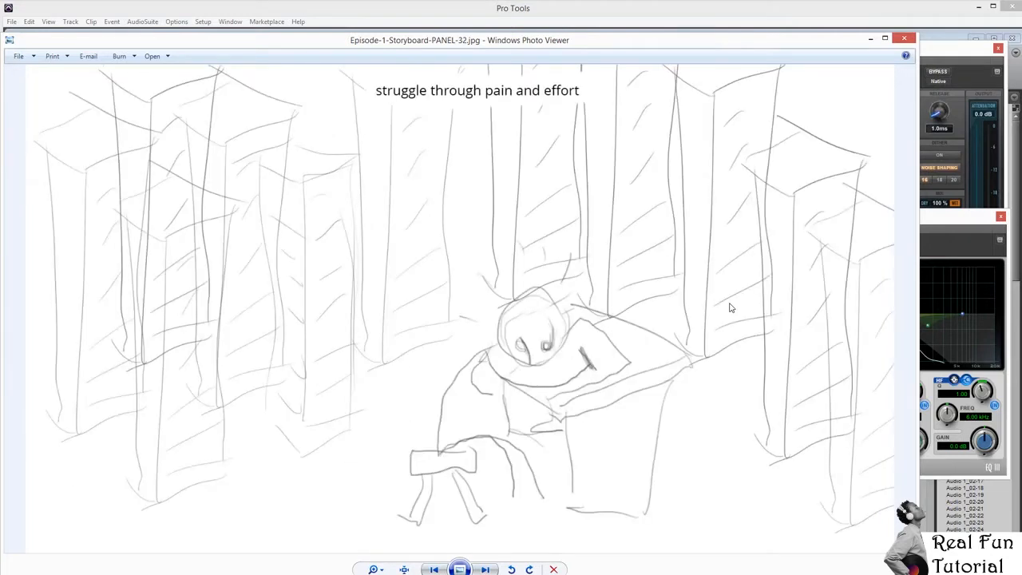
pyautogui.press('Right')
pyautogui.press('Right')
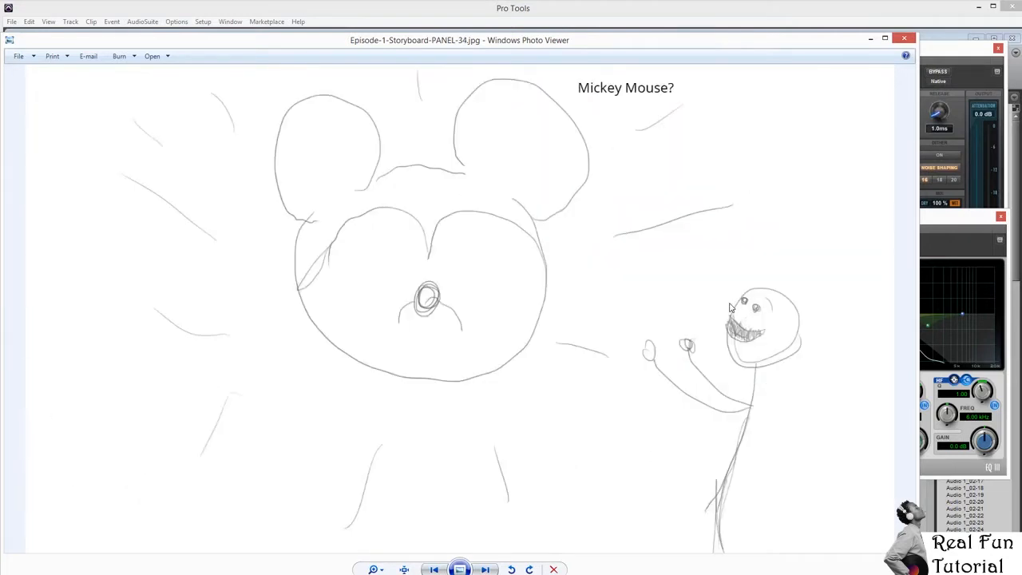
pyautogui.press('Right')
pyautogui.press('Right')
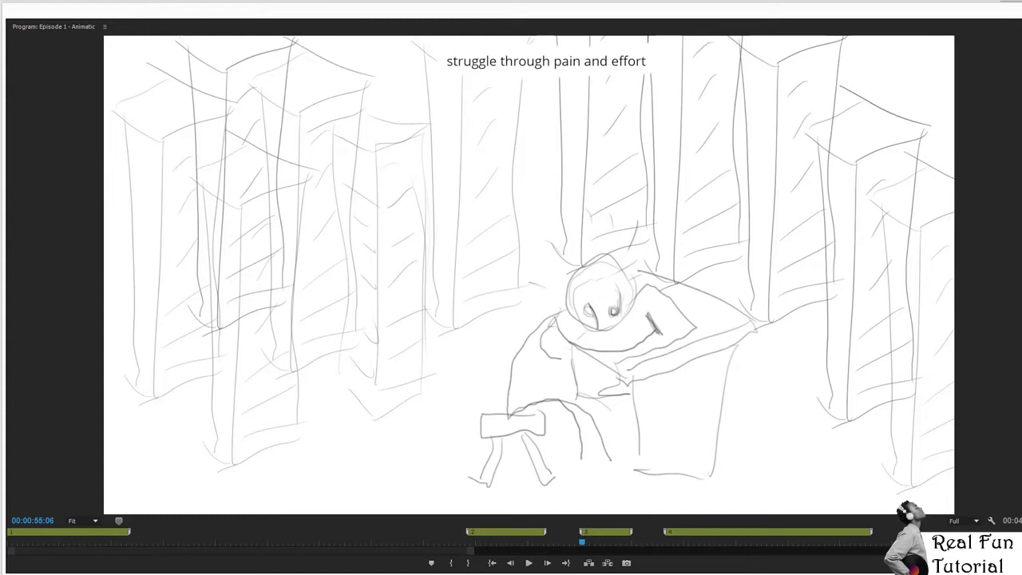
# Play the Episode 1 - Animatic sequence from 00:00:55:06 through the Mickey Mouse panel and stop playback.
pyautogui.press('space')
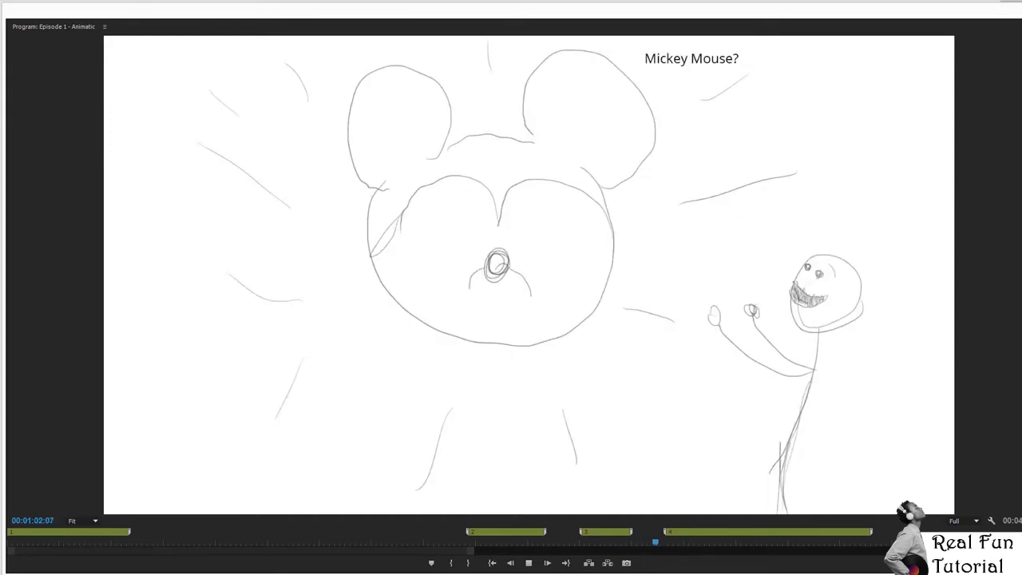
pyautogui.press('space')
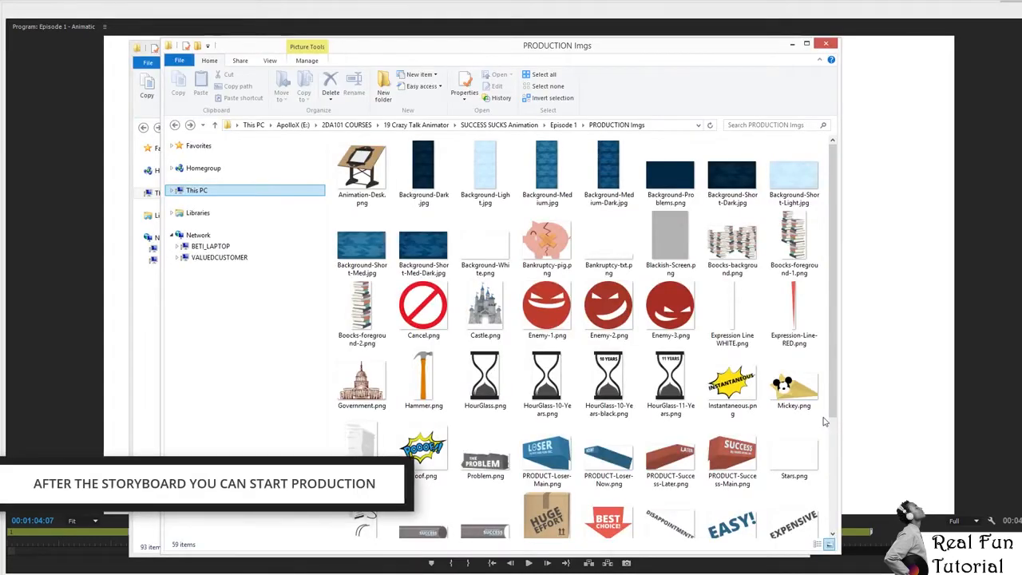
# Look through the artwork in the PRODUCTION Imgs folder and move its window aside to uncover the STORYBOARD folder.
pyautogui.click(662, 386)
pyautogui.scroll(-2, 631, 503)
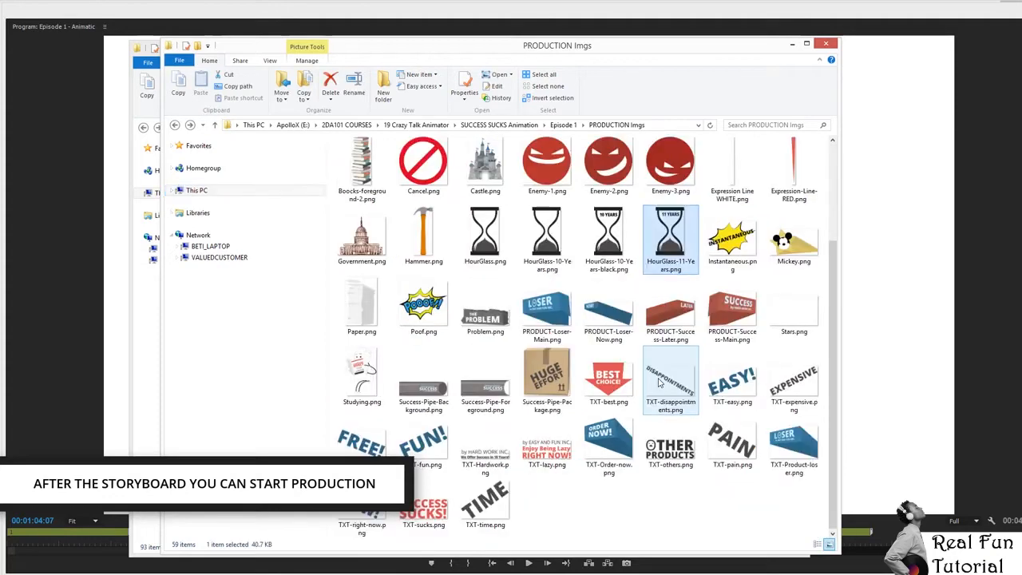
pyautogui.scroll(2, 614, 496)
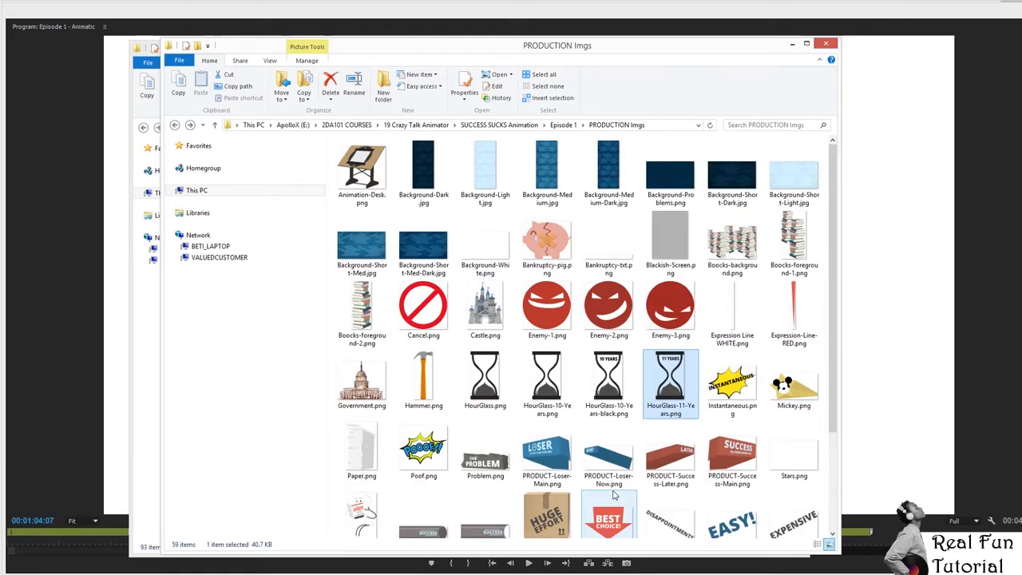
pyautogui.moveTo(496, 51); pyautogui.dragTo(629, 40)
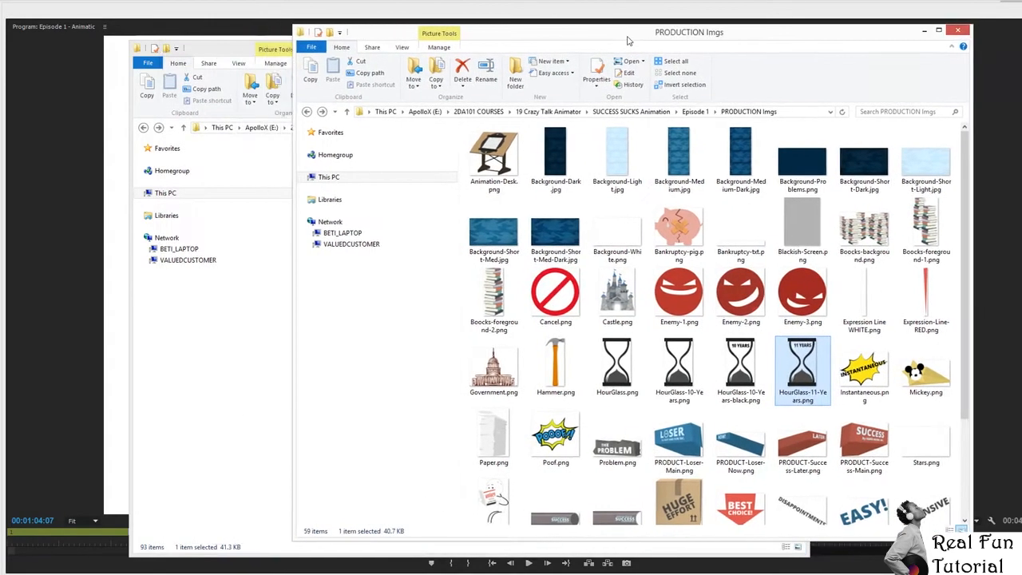
# Compare storyboard PANEL-10 with the production artwork PRODUCT-Loser-Main.png and PRODUCT-Success-Main.png.
pyautogui.click(225, 385)
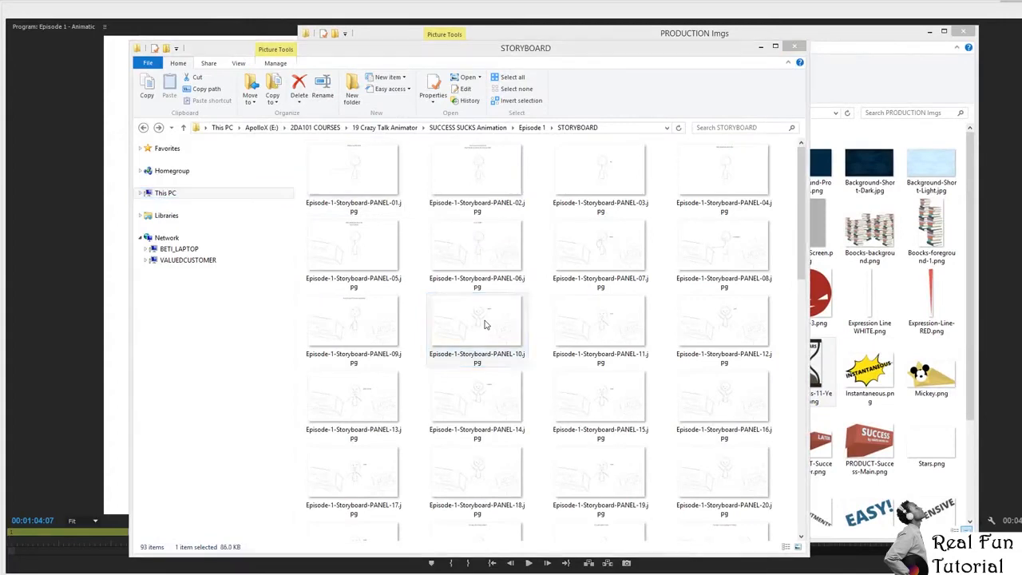
pyautogui.doubleClick(484, 325)
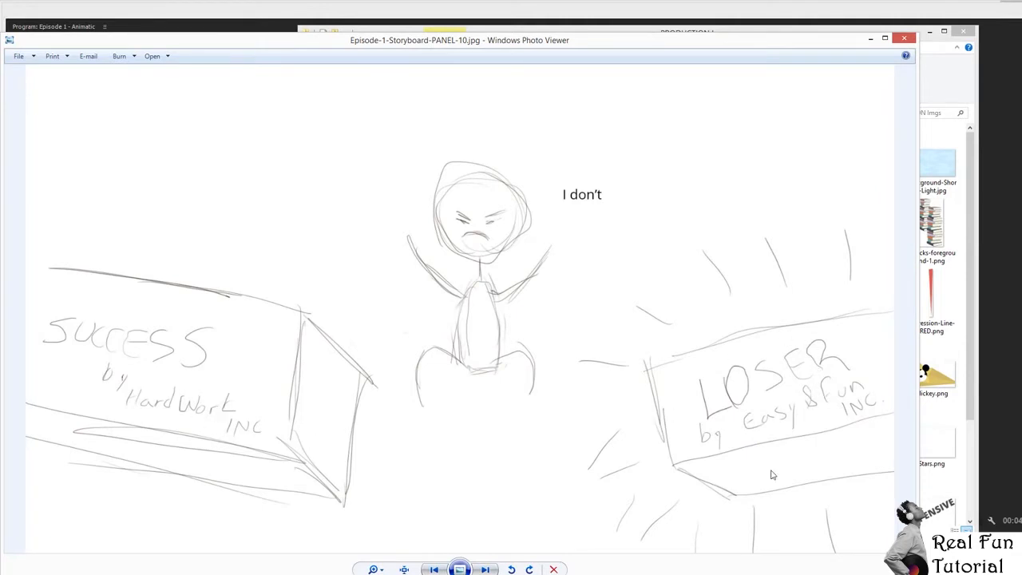
pyautogui.click(934, 302)
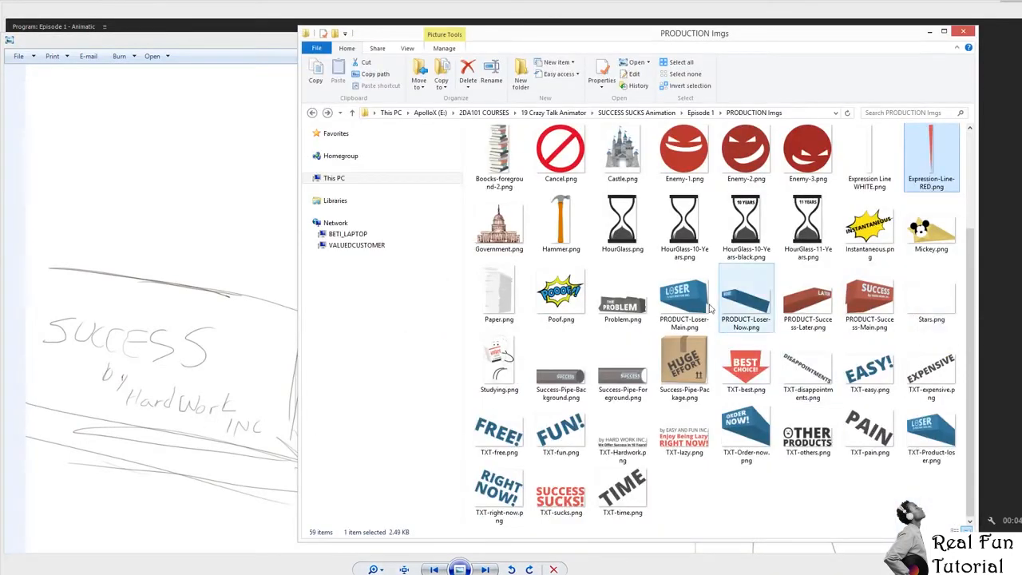
pyautogui.click(676, 309)
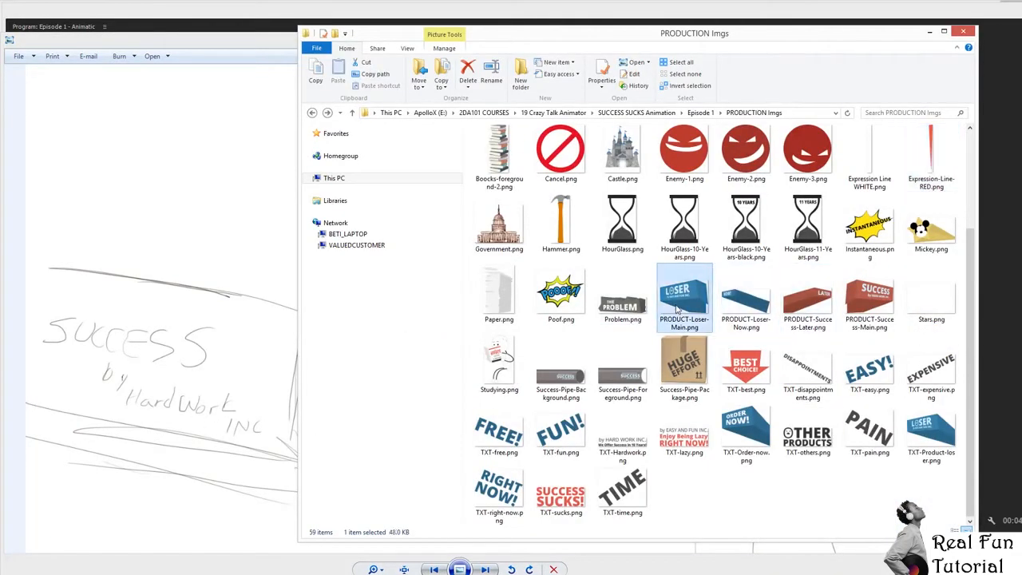
pyautogui.doubleClick(677, 309)
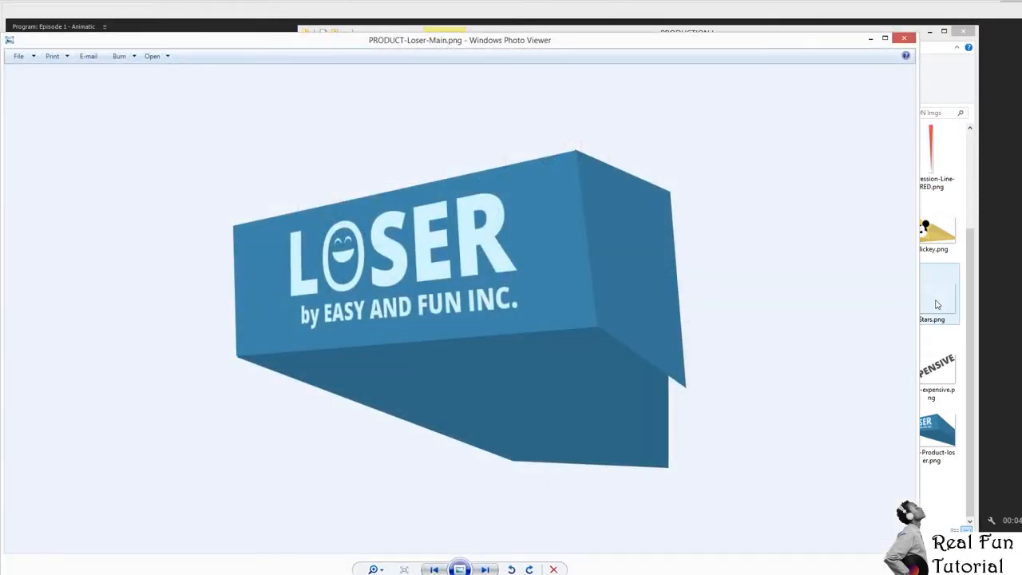
pyautogui.press('Right')
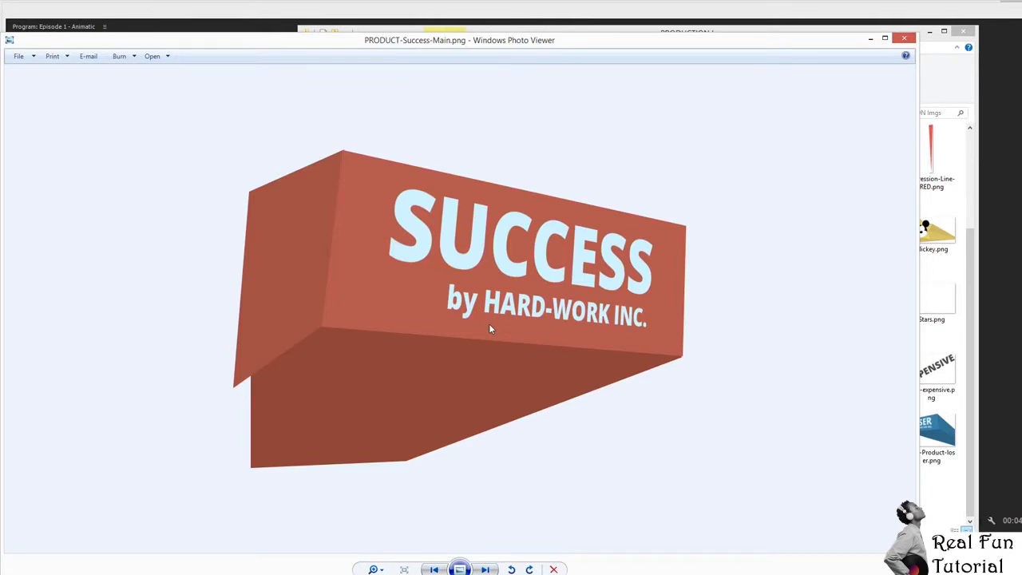
pyautogui.click(903, 38)
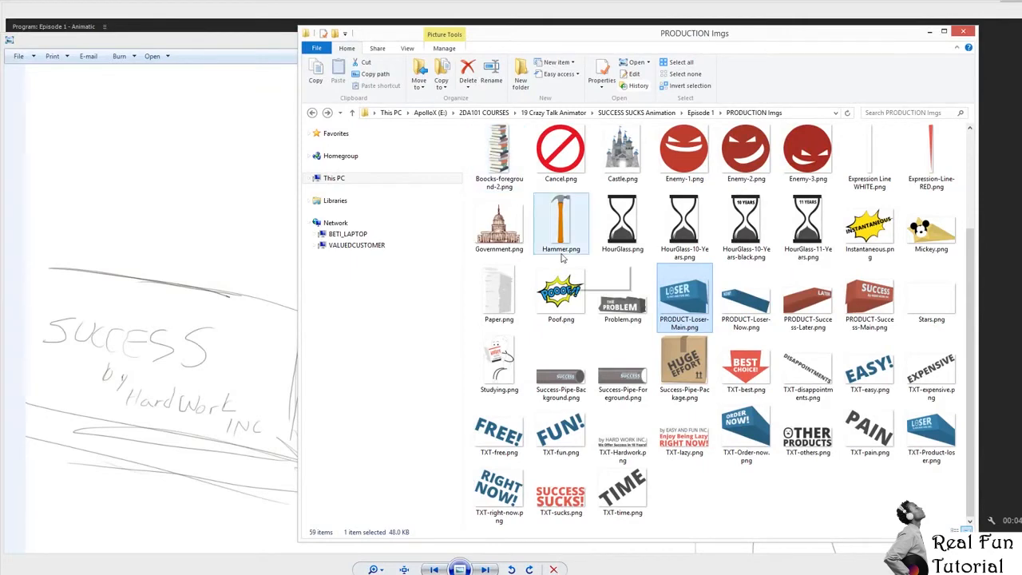
# Open Episode-1-Storyboard-PANEL-44.jpg from the STORYBOARD folder and page through the panels past PANEL-48 to review the problem scene.
pyautogui.hotkey('alt', 'Tab')
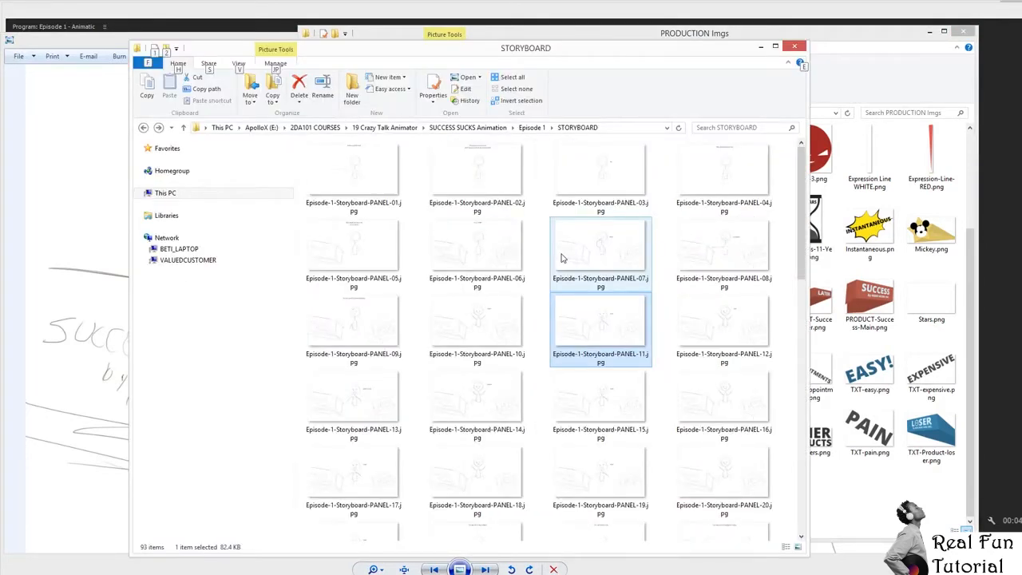
pyautogui.click(508, 397)
pyautogui.scroll(-6, 510, 388)
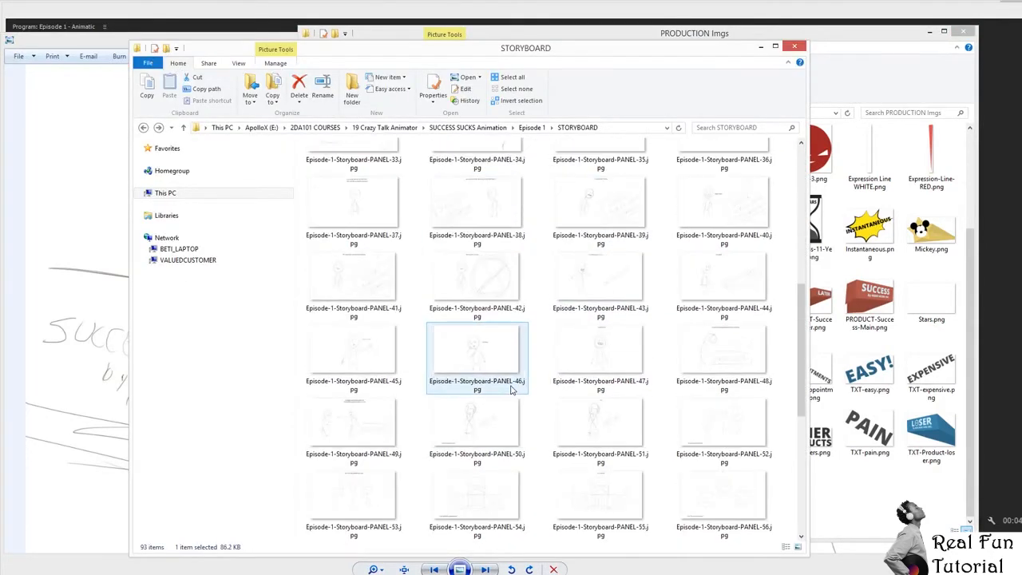
pyautogui.doubleClick(712, 292)
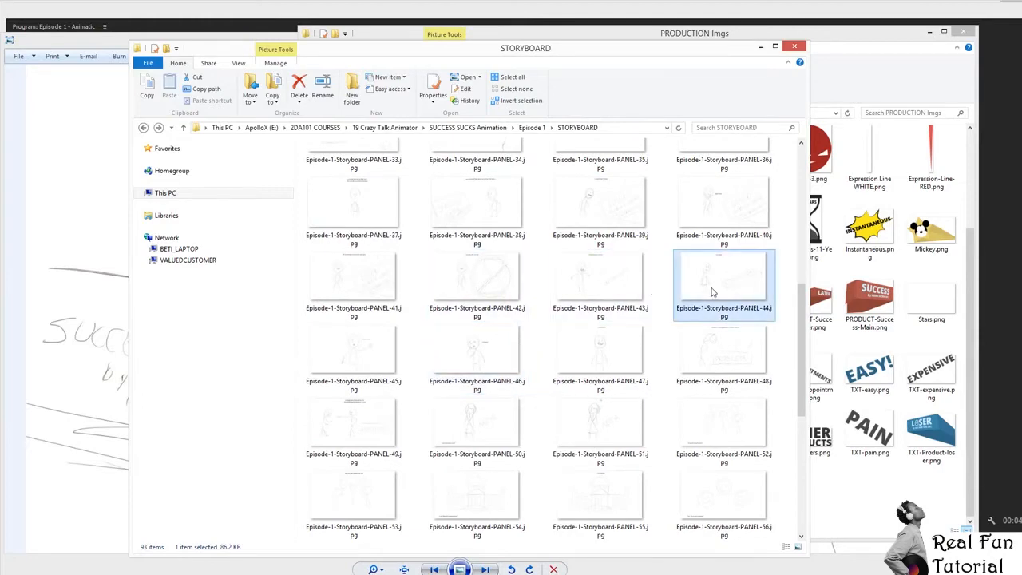
pyautogui.press('Right')
pyautogui.press('Right')
pyautogui.press('Right')
pyautogui.press('Right')
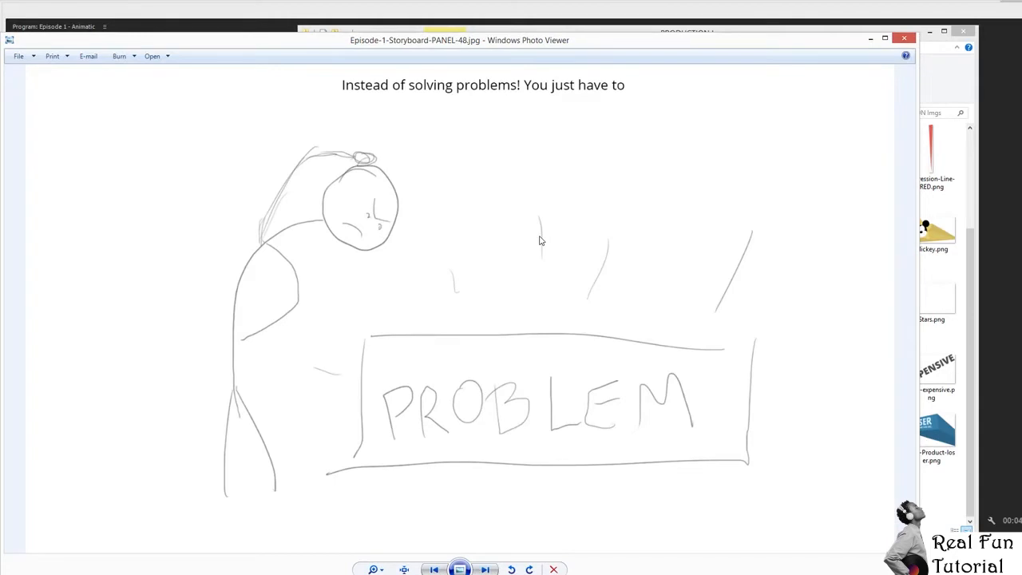
pyautogui.press('Right')
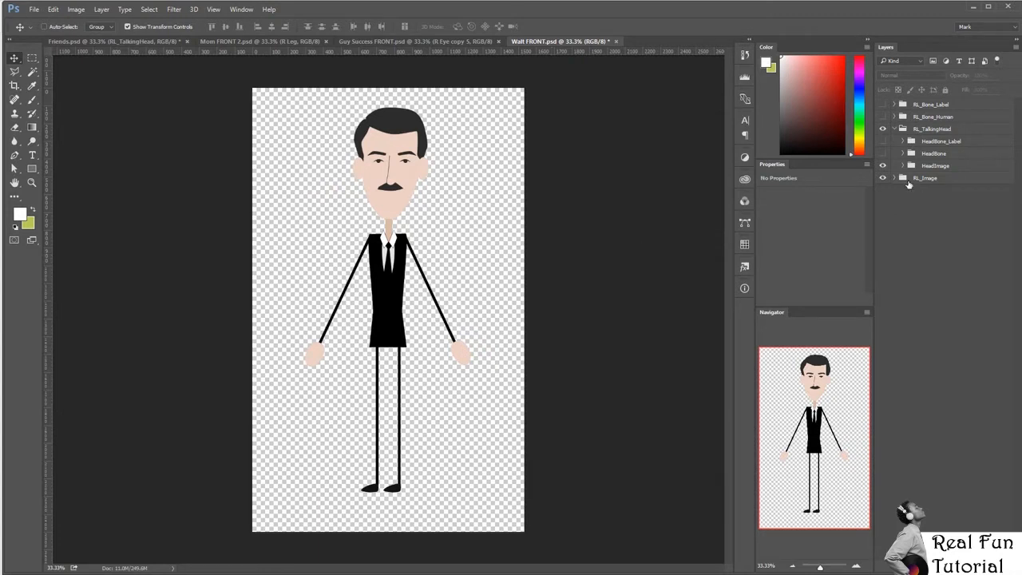
# In Photoshop, show the HeadBone, HeadBone_Label, RL_Bone_Human and RL_Bone_Label layer groups of Walt FRONT.psd.
pyautogui.moveTo(882, 154); pyautogui.dragTo(882, 104)
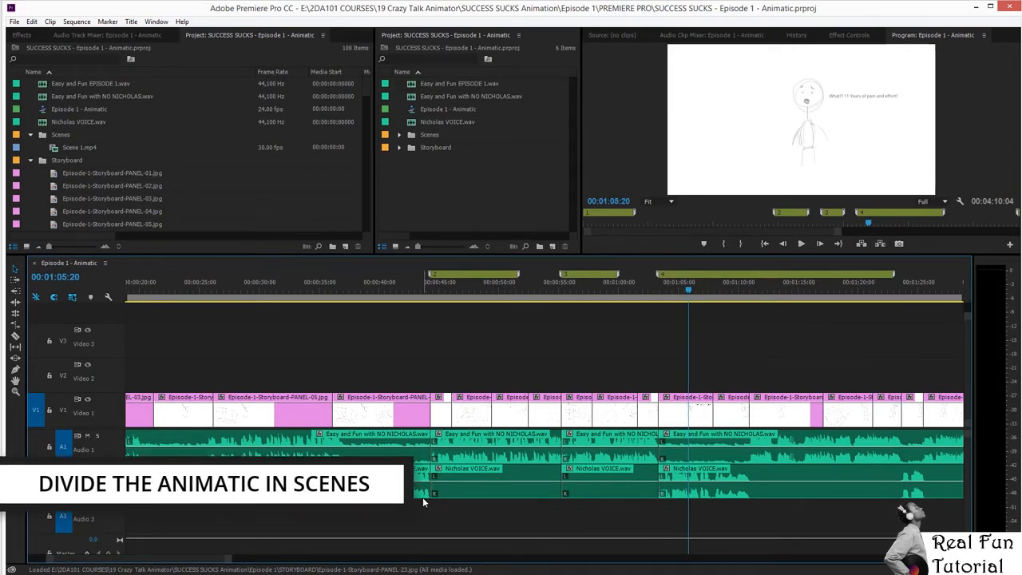
# In Premiere Pro, move the animatic's playhead to 00:01:41:04, near the start of scene 5, and examine the scene markers there.
pyautogui.press('-')
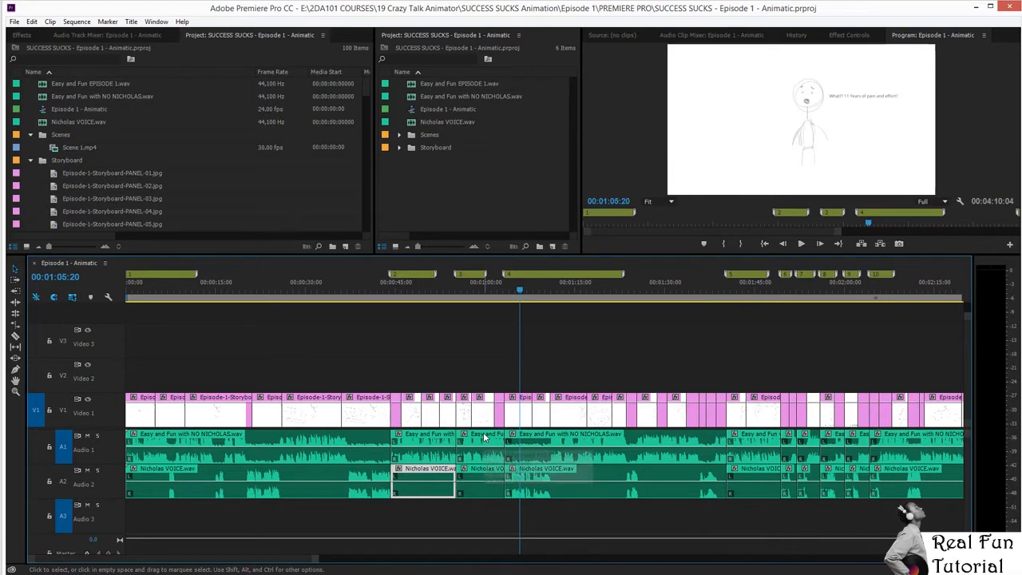
pyautogui.click(730, 289)
pyautogui.press('=')
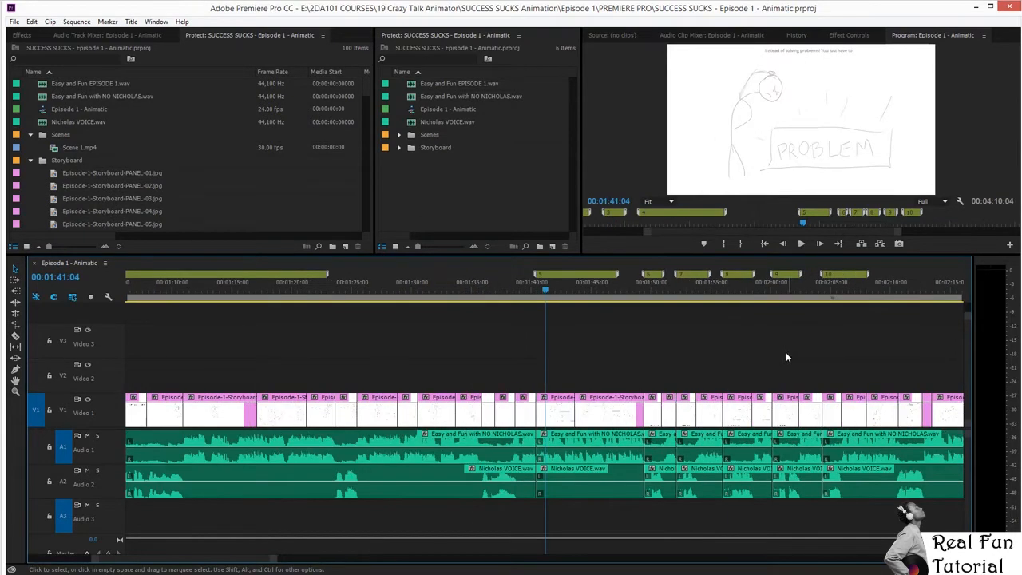
# Move the animatic's playhead to 00:01:49:15, at the start of scene 6, and examine the clips beneath its marker.
pyautogui.scroll(-2, 650, 370)
pyautogui.click(600, 288)
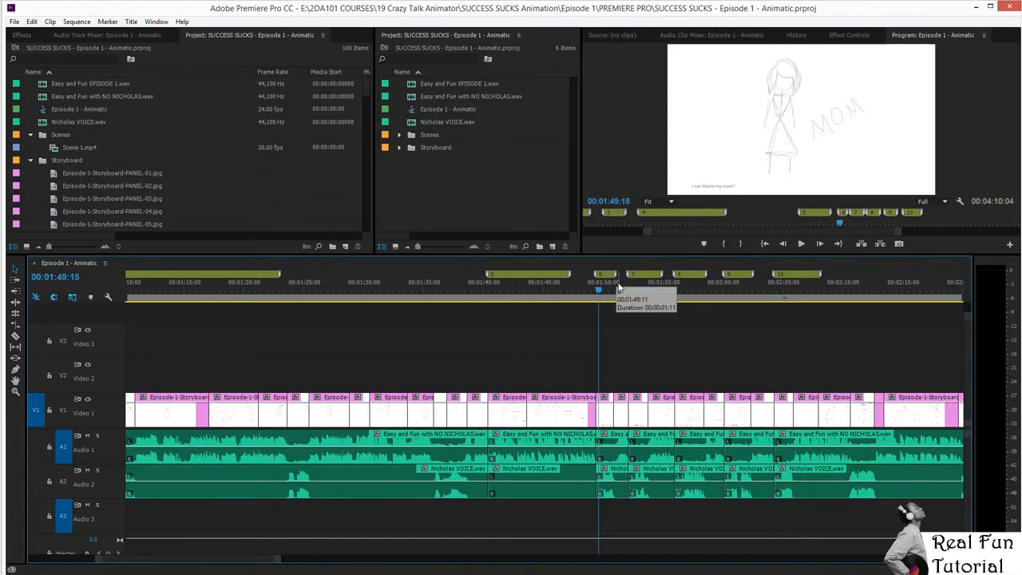
pyautogui.moveTo(618, 289)
pyautogui.mouseDown()
pyautogui.moveTo(627, 278)
pyautogui.moveTo(587, 265)
pyautogui.moveTo(616, 285)
pyautogui.moveTo(610, 266)
pyautogui.mouseUp()
pyautogui.moveTo(591, 352)
pyautogui.mouseDown()
pyautogui.moveTo(600, 511)
pyautogui.moveTo(627, 507)
pyautogui.moveTo(633, 428)
pyautogui.moveTo(613, 423)
pyautogui.moveTo(593, 435)
pyautogui.moveTo(597, 522)
pyautogui.moveTo(630, 521)
pyautogui.moveTo(633, 423)
pyautogui.moveTo(597, 434)
pyautogui.moveTo(589, 467)
pyautogui.moveTo(596, 440)
pyautogui.moveTo(590, 453)
pyautogui.moveTo(606, 474)
pyautogui.moveTo(630, 475)
pyautogui.moveTo(631, 433)
pyautogui.moveTo(607, 435)
pyautogui.moveTo(590, 463)
pyautogui.moveTo(630, 473)
pyautogui.moveTo(630, 438)
pyautogui.moveTo(613, 432)
pyautogui.moveTo(617, 483)
pyautogui.mouseUp()
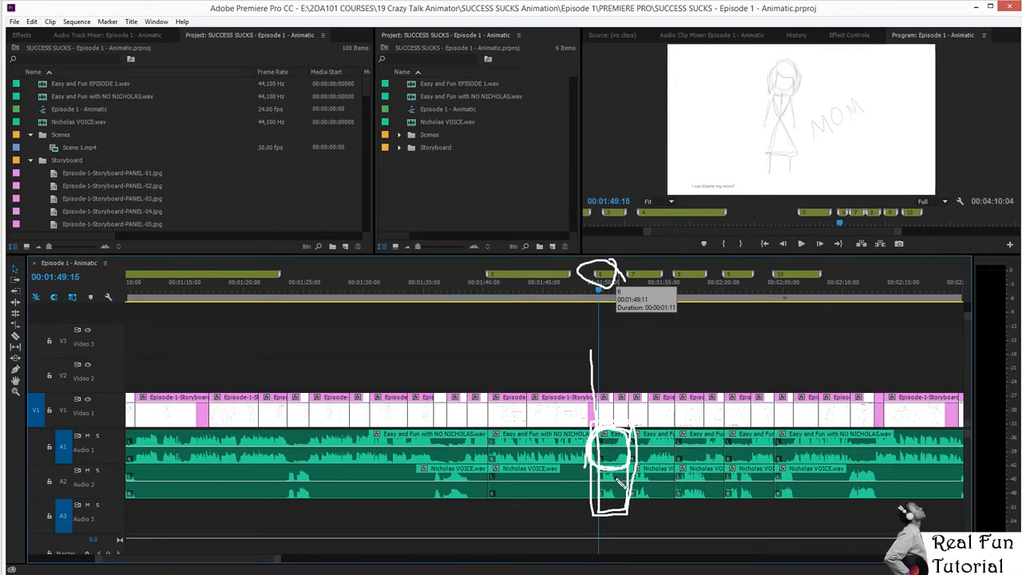
pyautogui.press('Escape')
# Examine the Nicholas VOICE.wav segment of scene 6 on Audio 2 against the segments before and after it.
pyautogui.hotkey('ctrl', '2')
pyautogui.moveTo(625, 464)
pyautogui.mouseDown()
pyautogui.moveTo(591, 479)
pyautogui.moveTo(597, 498)
pyautogui.moveTo(630, 503)
pyautogui.moveTo(628, 463)
pyautogui.moveTo(765, 488)
pyautogui.moveTo(867, 487)
pyautogui.mouseUp()
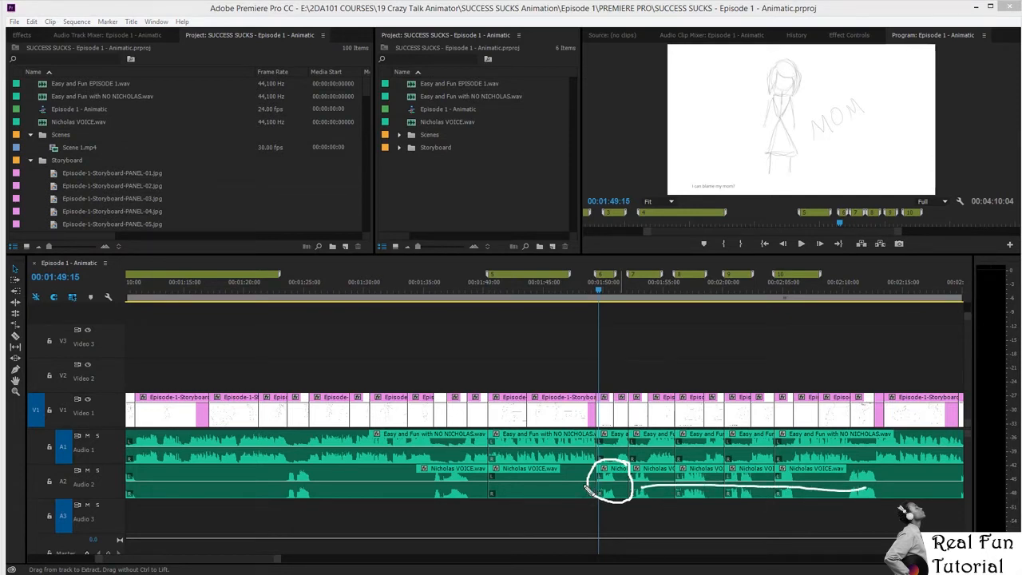
pyautogui.moveTo(587, 488); pyautogui.dragTo(418, 489)
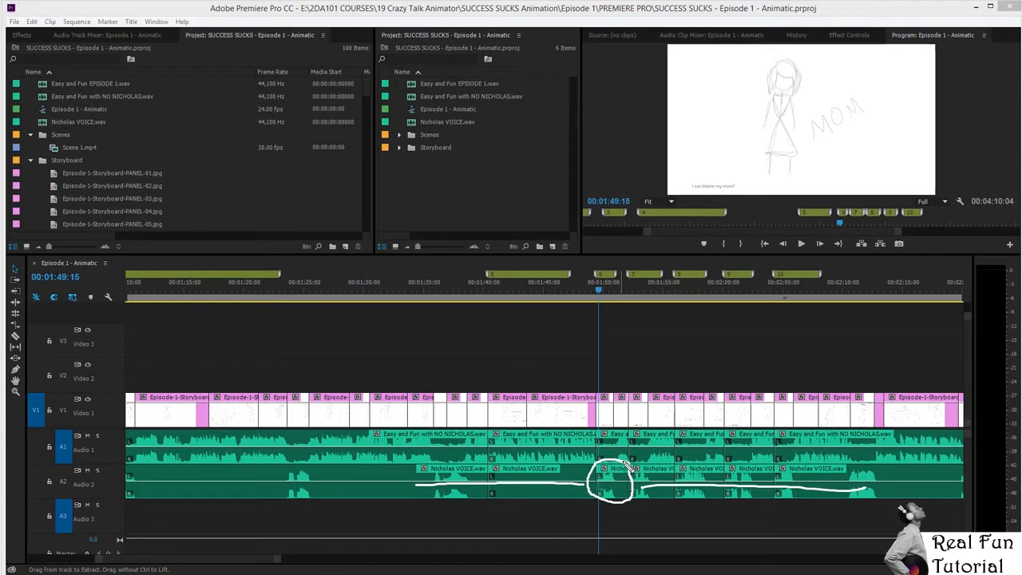
pyautogui.moveTo(603, 480)
pyautogui.mouseDown()
pyautogui.moveTo(627, 502)
pyautogui.moveTo(619, 466)
pyautogui.mouseUp()
pyautogui.press('Escape')
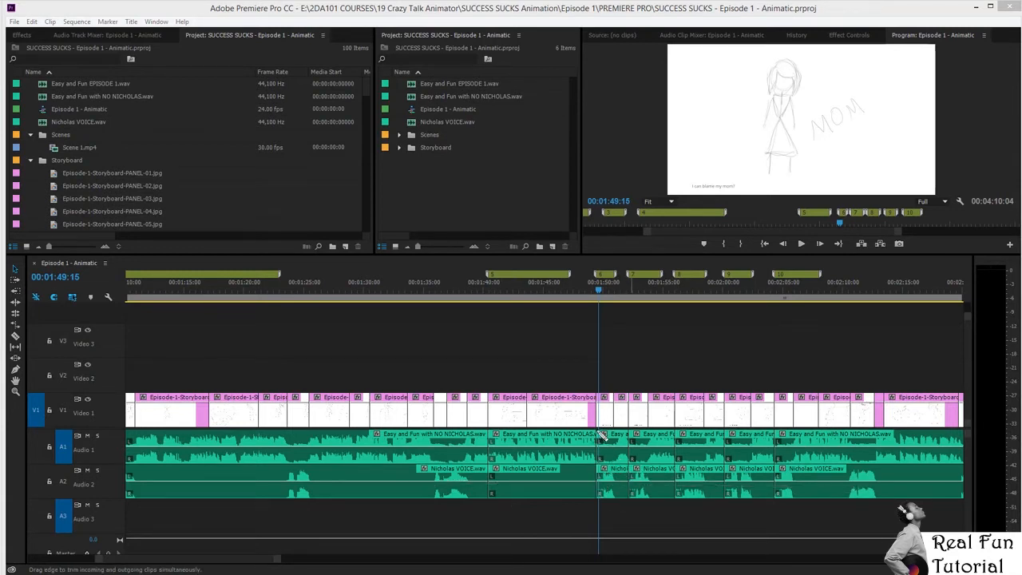
# Examine where scene 6 starts and ends across the video track and both audio tracks.
pyautogui.moveTo(585, 364); pyautogui.dragTo(600, 527)
pyautogui.moveTo(629, 351); pyautogui.dragTo(636, 539)
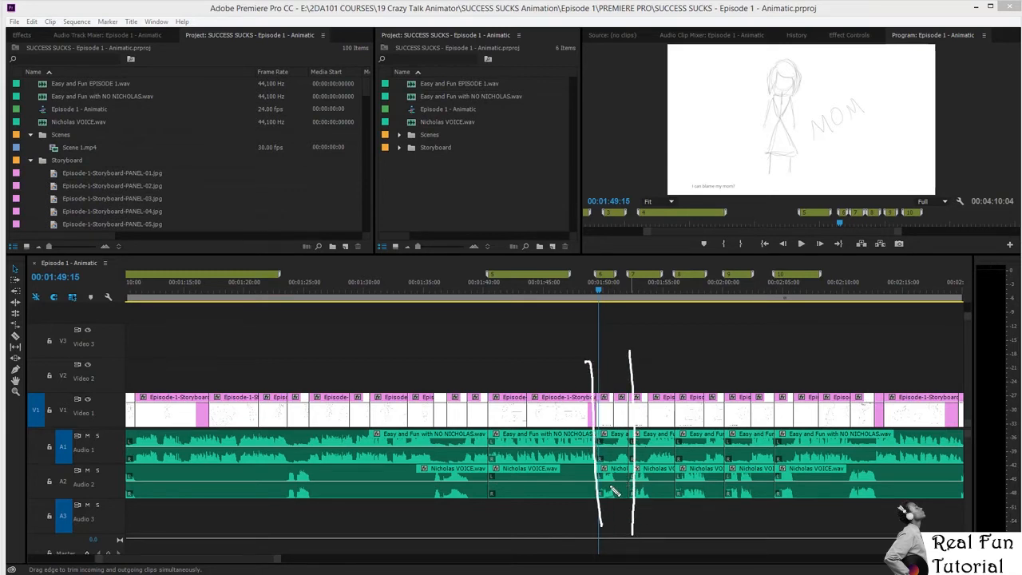
pyautogui.moveTo(625, 486)
pyautogui.mouseDown()
pyautogui.moveTo(599, 484)
pyautogui.moveTo(630, 488)
pyautogui.moveTo(601, 486)
pyautogui.moveTo(627, 489)
pyautogui.mouseUp()
pyautogui.press('Escape')
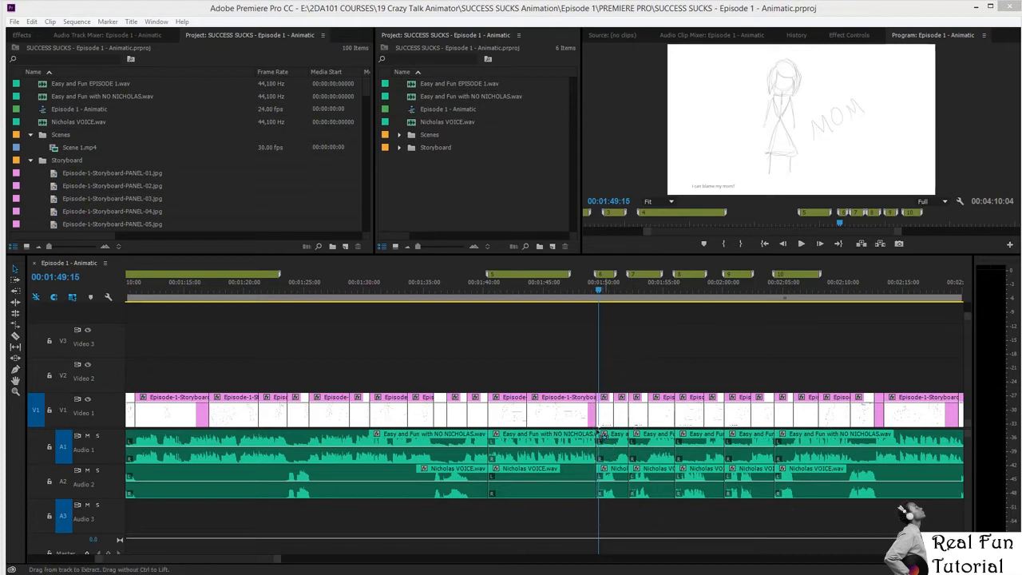
pyautogui.moveTo(600, 433)
pyautogui.mouseDown()
pyautogui.moveTo(605, 468)
pyautogui.moveTo(636, 472)
pyautogui.moveTo(635, 434)
pyautogui.moveTo(593, 432)
pyautogui.mouseUp()
# Switch to the Audio folder in File Explorer and select the files from Scene 01.wav to Scene 16.wav.
pyautogui.hotkey('alt', 'Tab')
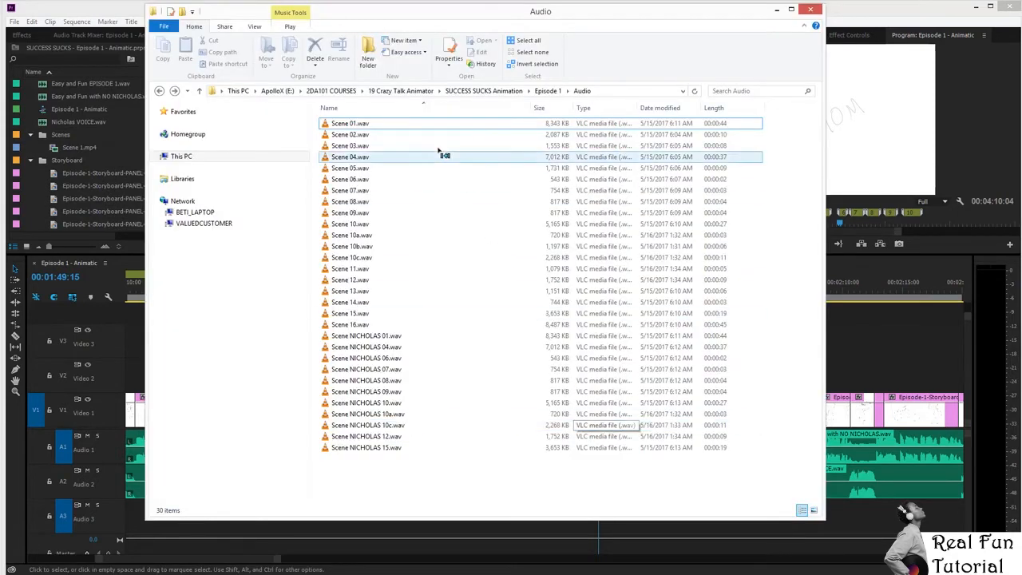
pyautogui.click(360, 125)
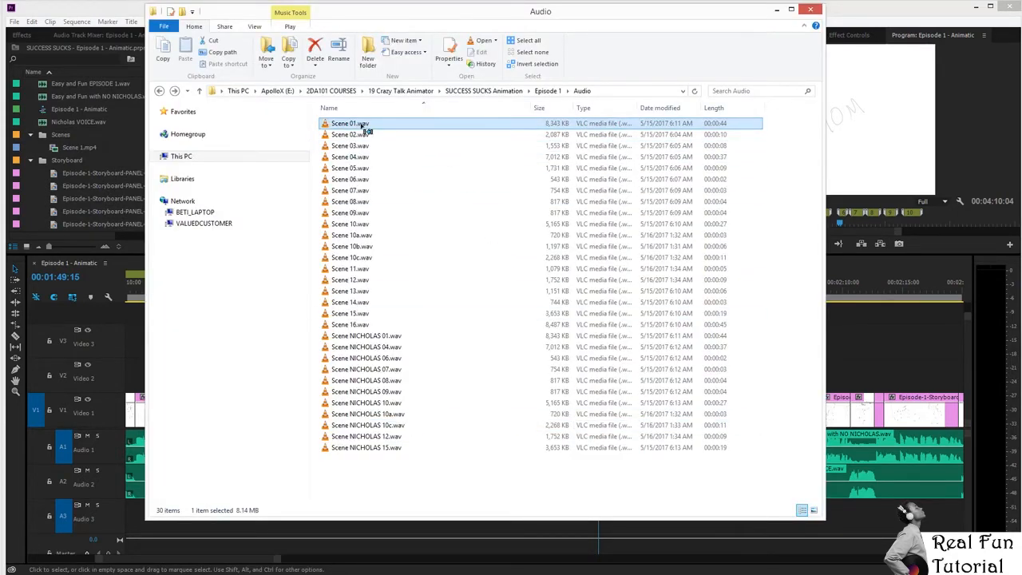
pyautogui.click(354, 324)
pyautogui.keyDown('shift'); pyautogui.click(359, 125); pyautogui.keyUp('shift')
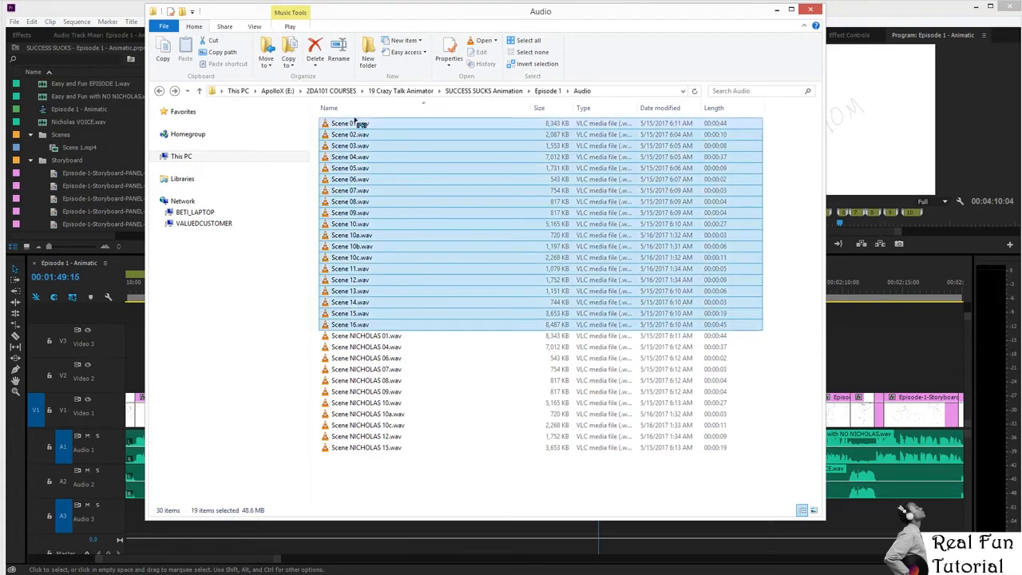
# Select the separate voice files from Scene NICHOLAS 01.wav to Scene NICHOLAS 15.wav.
pyautogui.click(390, 336)
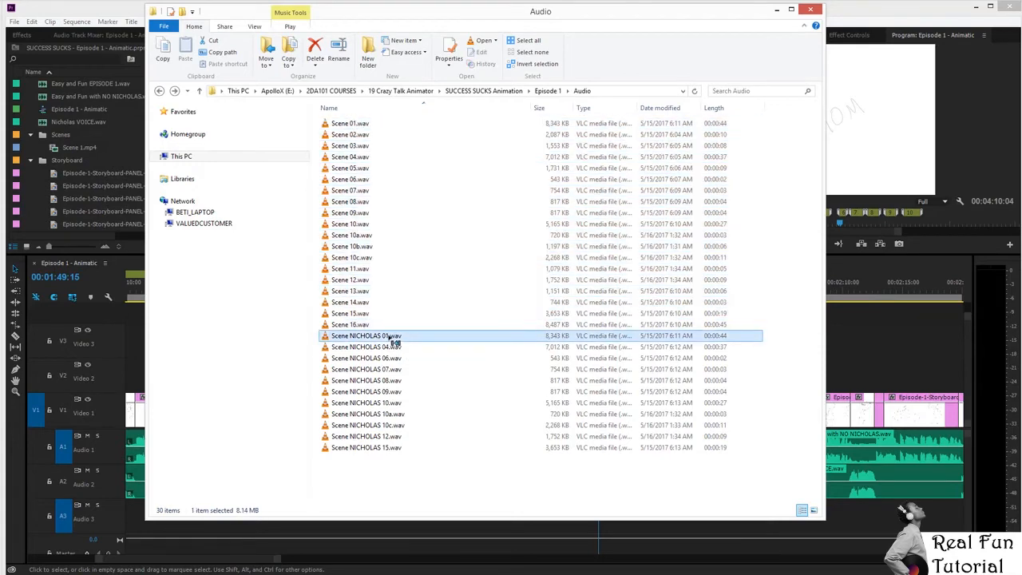
pyautogui.click(389, 436)
pyautogui.click(389, 336)
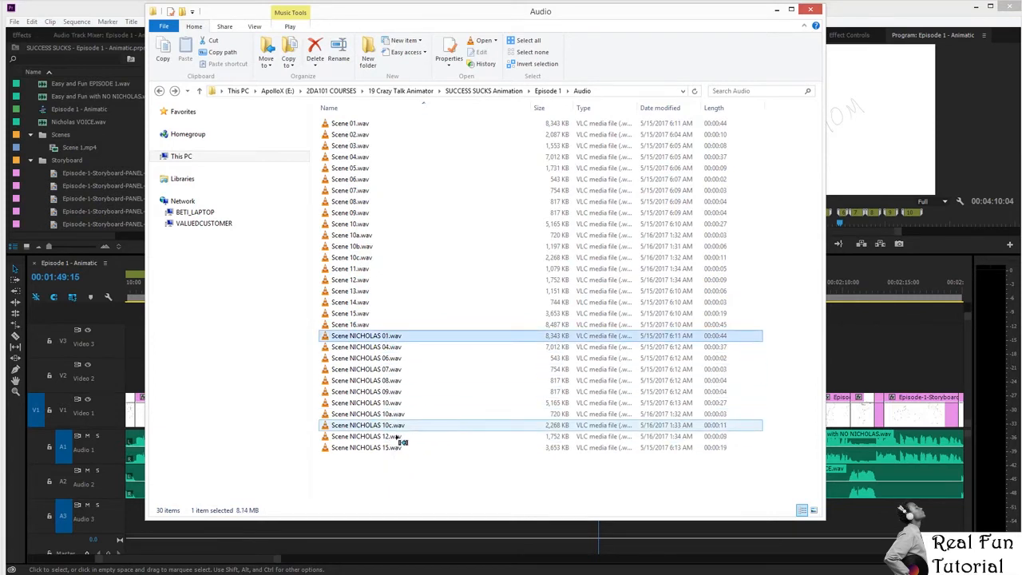
pyautogui.keyDown('shift'); pyautogui.click(397, 448); pyautogui.keyUp('shift')
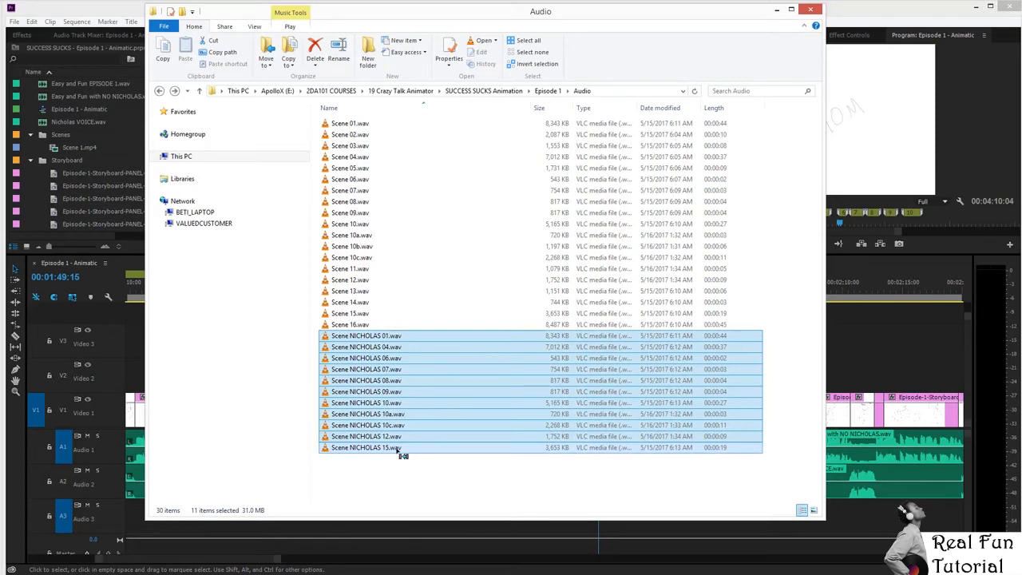
# Fit the Audio folder window beside the timeline, compare Scene 06.wav with scene 6's clip on Audio 1, and play the file.
pyautogui.click(359, 180)
pyautogui.moveTo(487, 12); pyautogui.dragTo(409, 14)
pyautogui.moveTo(735, 257); pyautogui.dragTo(542, 288)
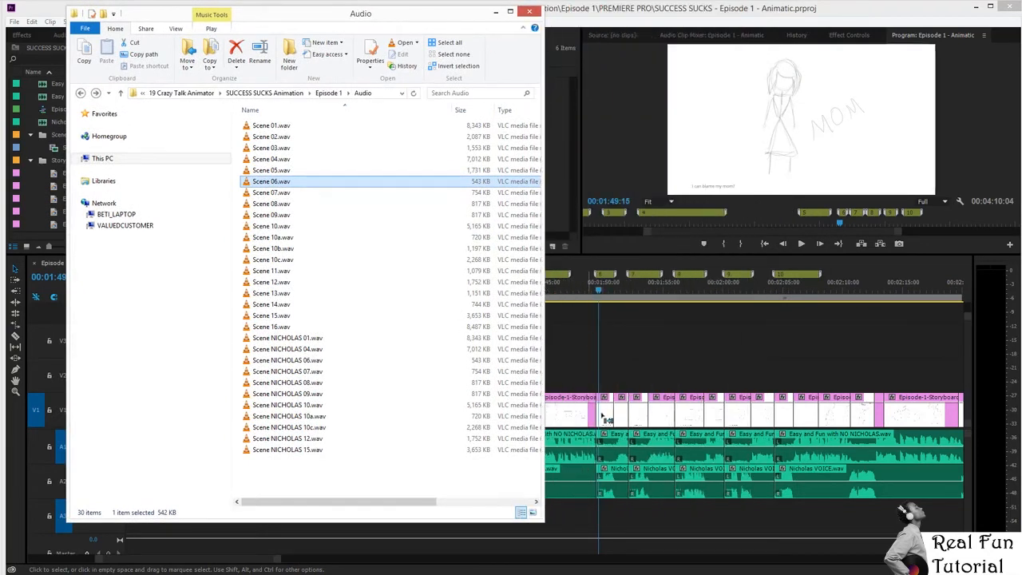
pyautogui.moveTo(608, 425)
pyautogui.mouseDown()
pyautogui.moveTo(593, 464)
pyautogui.moveTo(607, 470)
pyautogui.moveTo(626, 457)
pyautogui.moveTo(635, 436)
pyautogui.moveTo(613, 424)
pyautogui.moveTo(600, 428)
pyautogui.moveTo(594, 459)
pyautogui.moveTo(632, 461)
pyautogui.moveTo(623, 430)
pyautogui.moveTo(513, 346)
pyautogui.moveTo(433, 264)
pyautogui.moveTo(311, 206)
pyautogui.mouseUp()
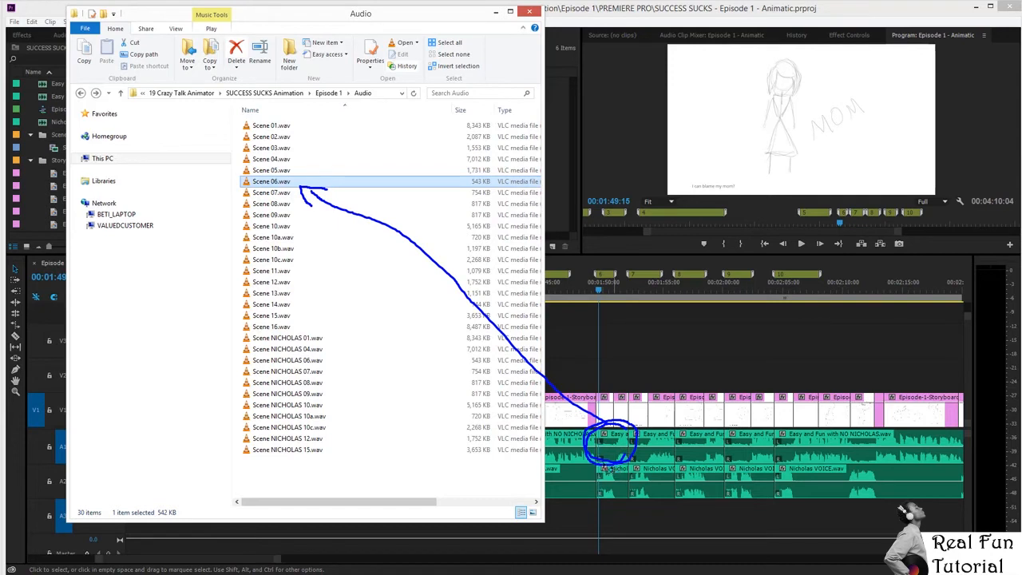
pyautogui.moveTo(620, 478)
pyautogui.mouseDown()
pyautogui.moveTo(595, 473)
pyautogui.moveTo(626, 483)
pyautogui.moveTo(624, 498)
pyautogui.mouseUp()
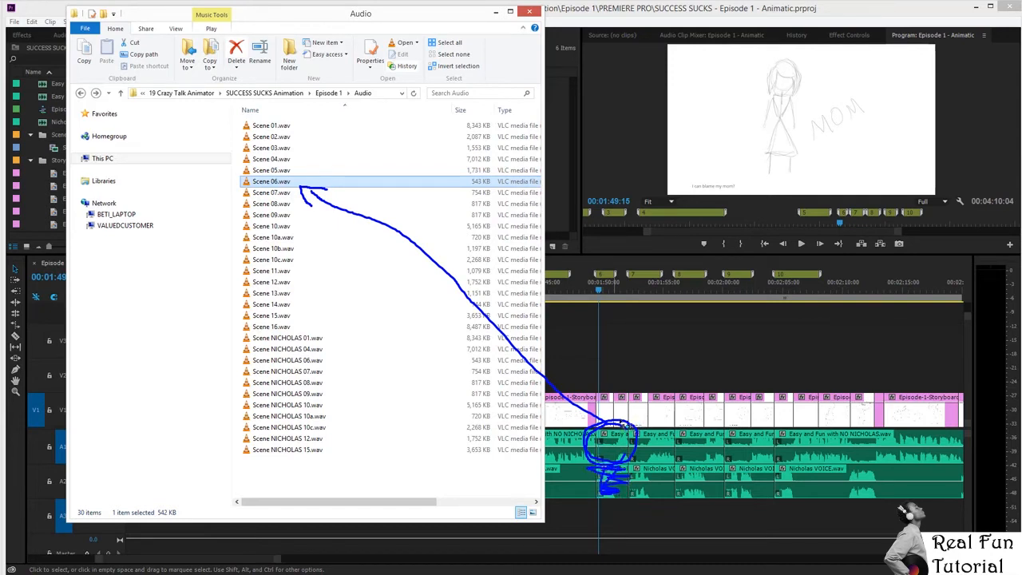
pyautogui.moveTo(626, 424)
pyautogui.mouseDown()
pyautogui.moveTo(594, 434)
pyautogui.moveTo(628, 467)
pyautogui.moveTo(629, 420)
pyautogui.mouseUp()
pyautogui.doubleClick(270, 183)
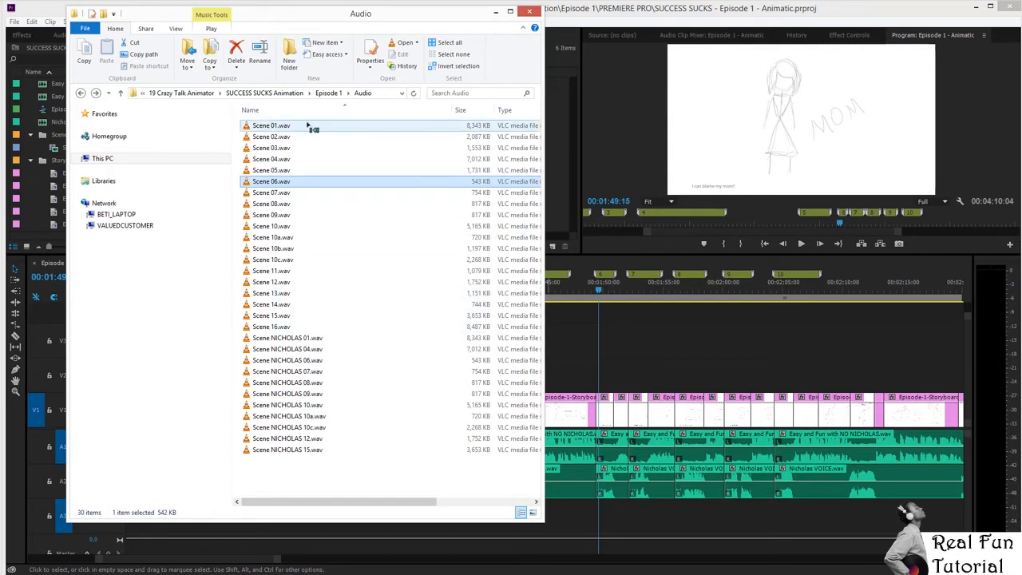
# Compare Scene NICHOLAS 06.wav with scene 6's clip on Audio 2, play the file in VLC and close the player.
pyautogui.moveTo(308, 126); pyautogui.dragTo(312, 159)
pyautogui.click(295, 306)
pyautogui.click(297, 351)
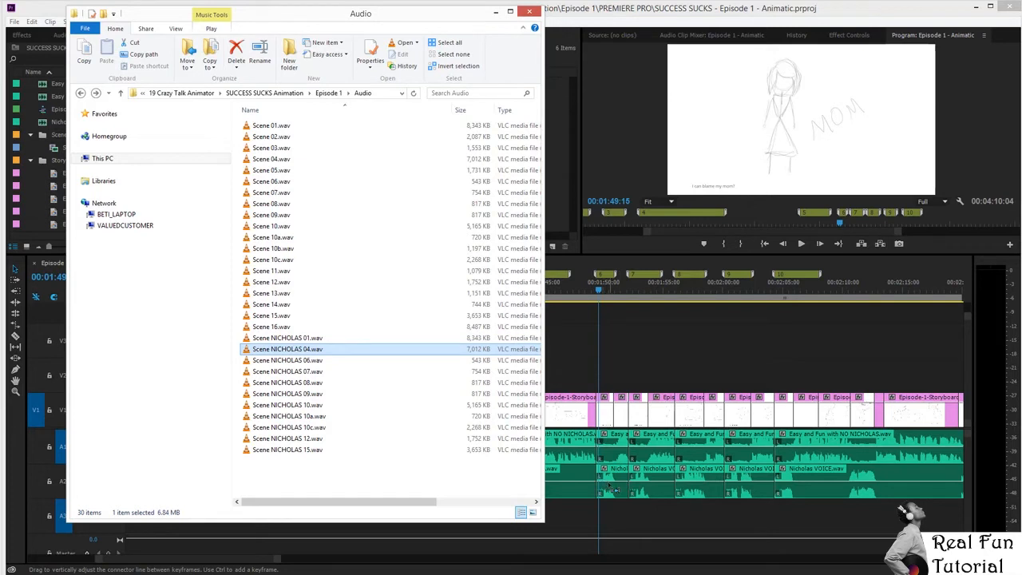
pyautogui.click(313, 360)
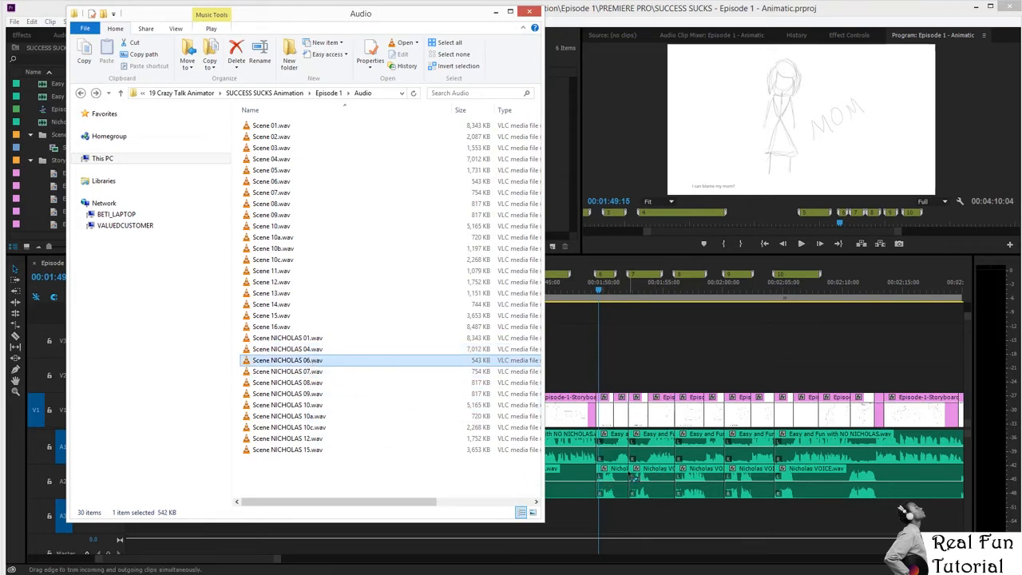
pyautogui.moveTo(628, 465)
pyautogui.mouseDown()
pyautogui.moveTo(591, 490)
pyautogui.moveTo(625, 510)
pyautogui.moveTo(525, 448)
pyautogui.moveTo(327, 372)
pyautogui.mouseUp()
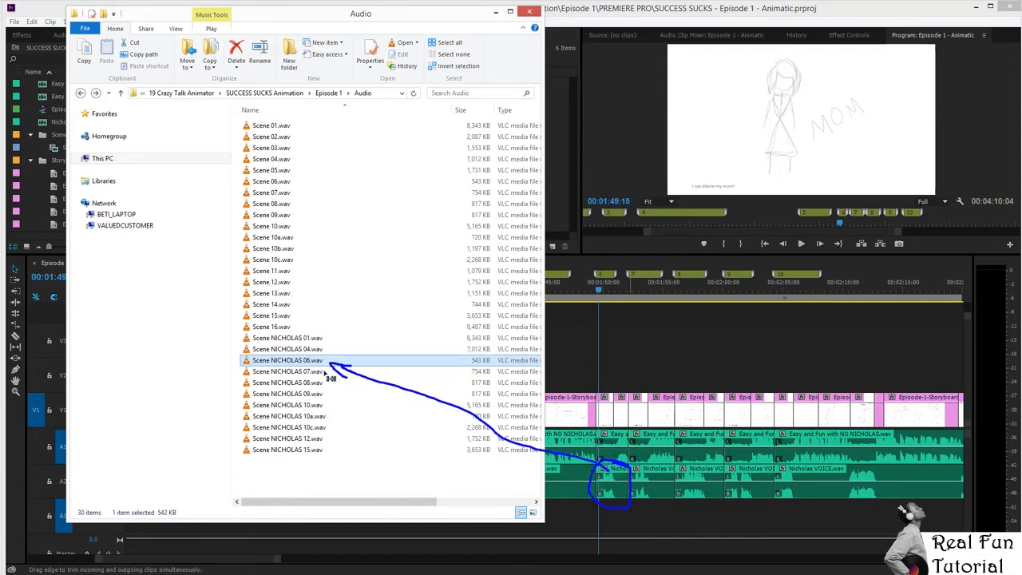
pyautogui.press('Escape')
pyautogui.doubleClick(306, 364)
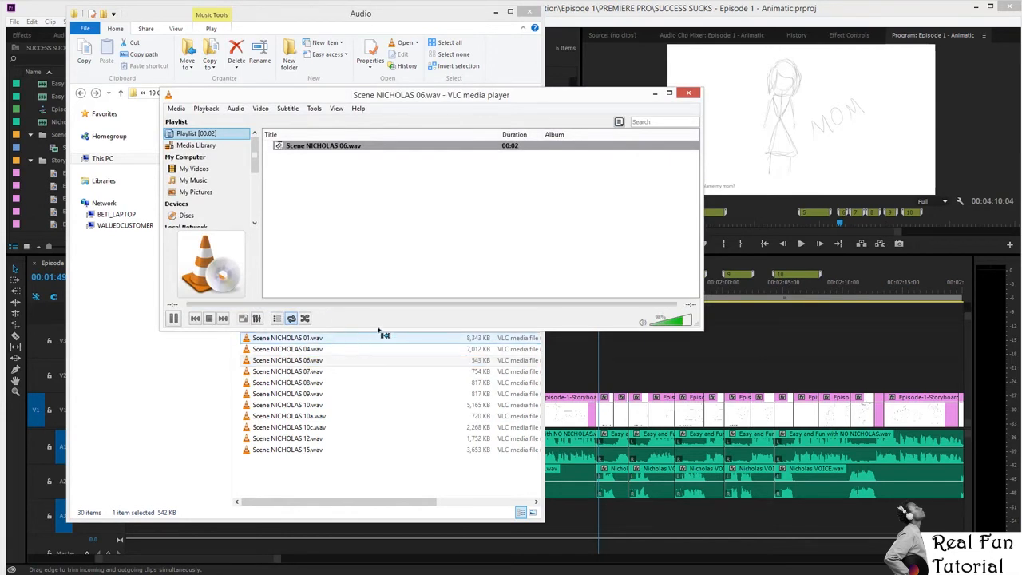
pyautogui.click(691, 93)
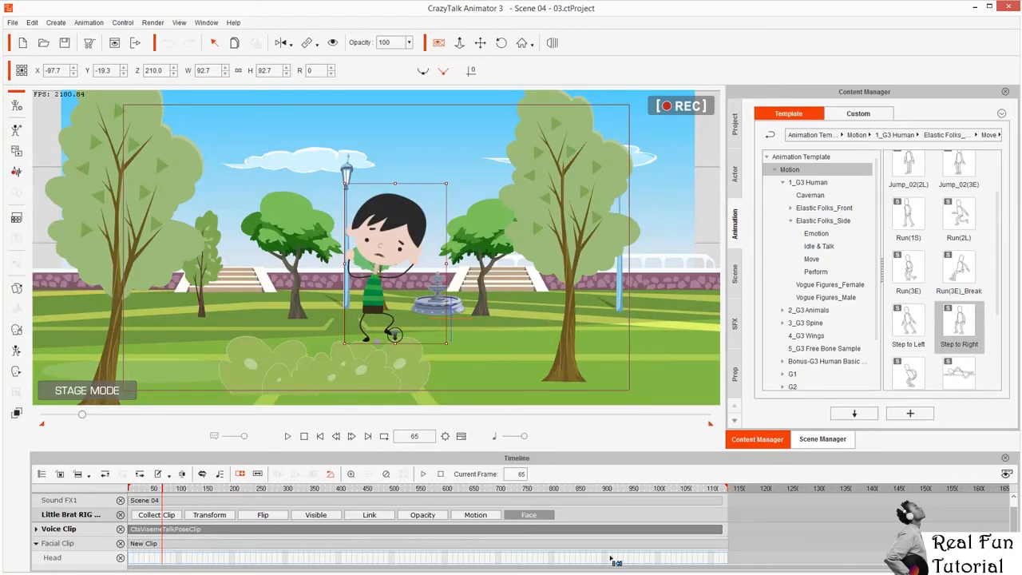
# In CrazyTalk Animator, open the project Scene 06 - 02.ctProject from the CRAZYTALK ANIMATOR folder.
pyautogui.hotkey('ctrl', 'o')
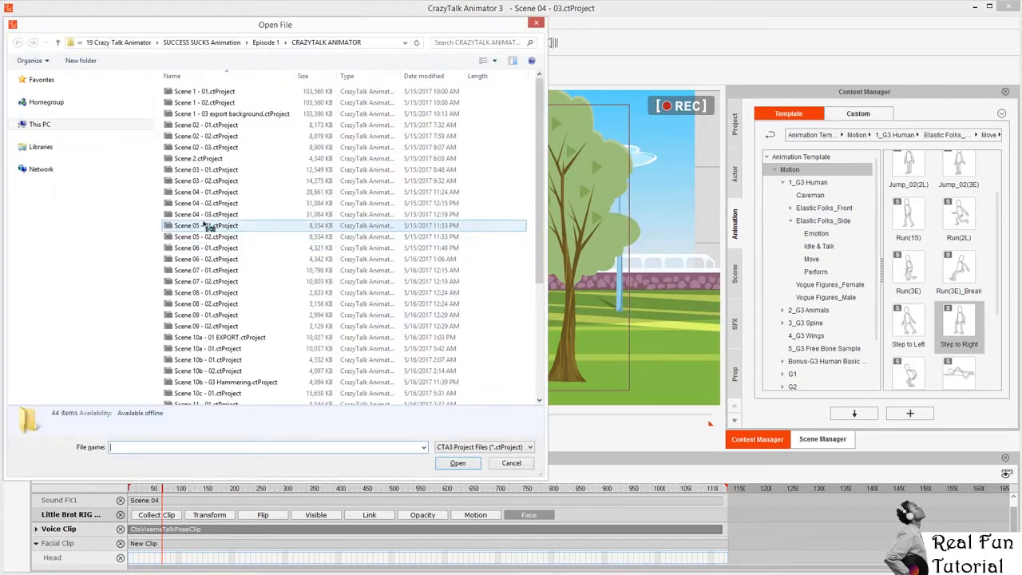
pyautogui.click(205, 227)
pyautogui.doubleClick(206, 258)
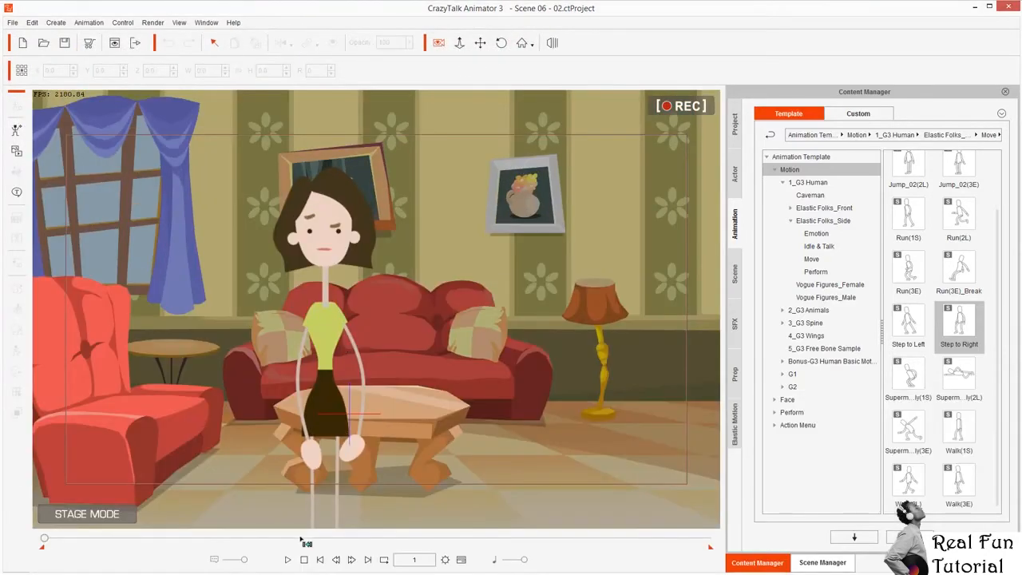
# Play the living room scene's animation, return it to the first frame and play it again.
pyautogui.click(288, 559)
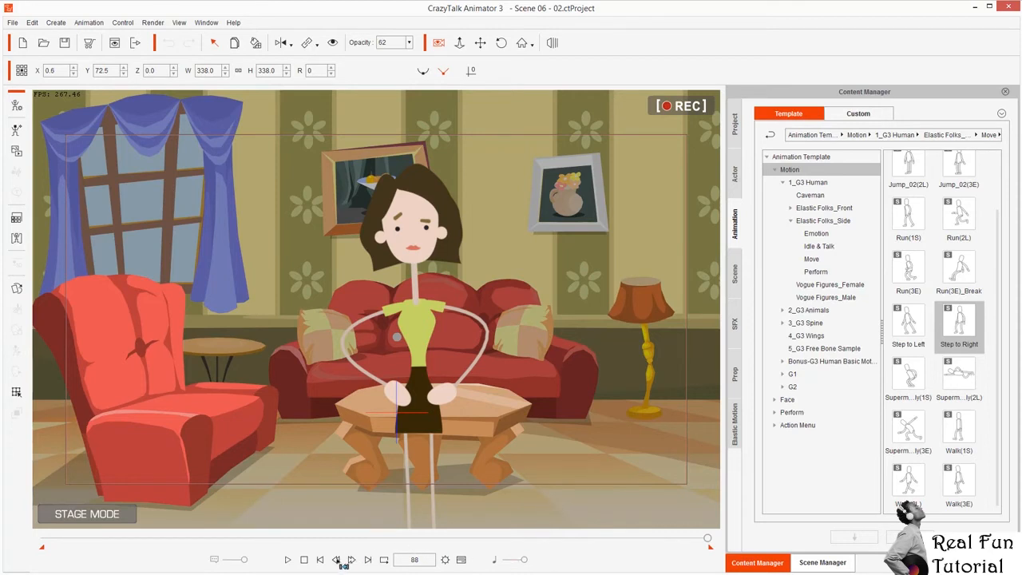
pyautogui.click(319, 562)
pyautogui.click(287, 559)
pyautogui.moveTo(468, 154)
pyautogui.mouseDown()
pyautogui.moveTo(248, 200)
pyautogui.moveTo(292, 174)
pyautogui.moveTo(150, 206)
pyautogui.moveTo(219, 254)
pyautogui.moveTo(178, 272)
pyautogui.moveTo(182, 341)
pyautogui.moveTo(404, 436)
pyautogui.moveTo(590, 410)
pyautogui.moveTo(597, 386)
pyautogui.mouseUp()
# Switch to the STORYBOARD folder, open Episode-1-Storyboard-PANEL-39.jpg and page through the panels past PANEL-43.
pyautogui.hotkey('alt', 'Tab')
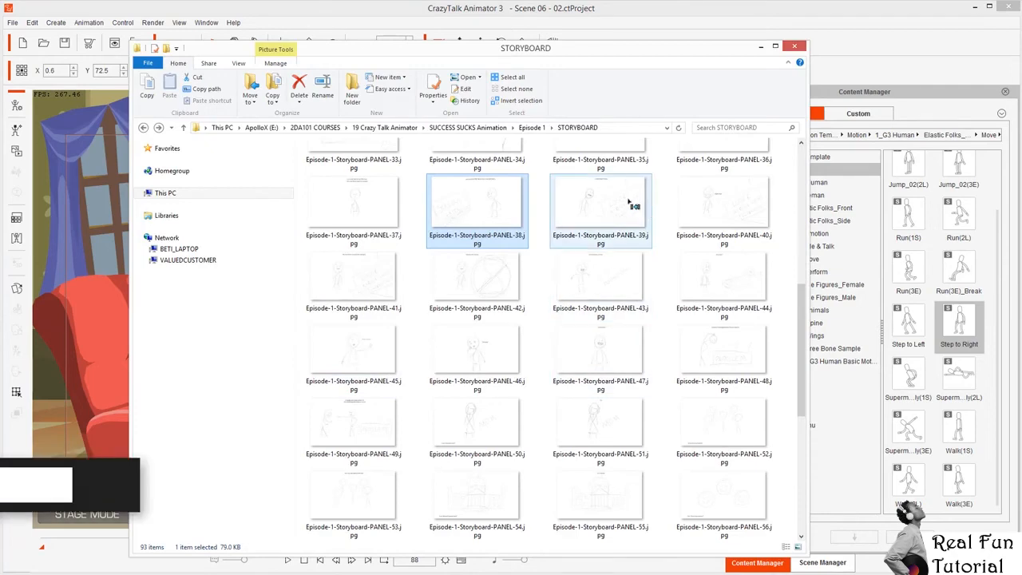
pyautogui.doubleClick(609, 216)
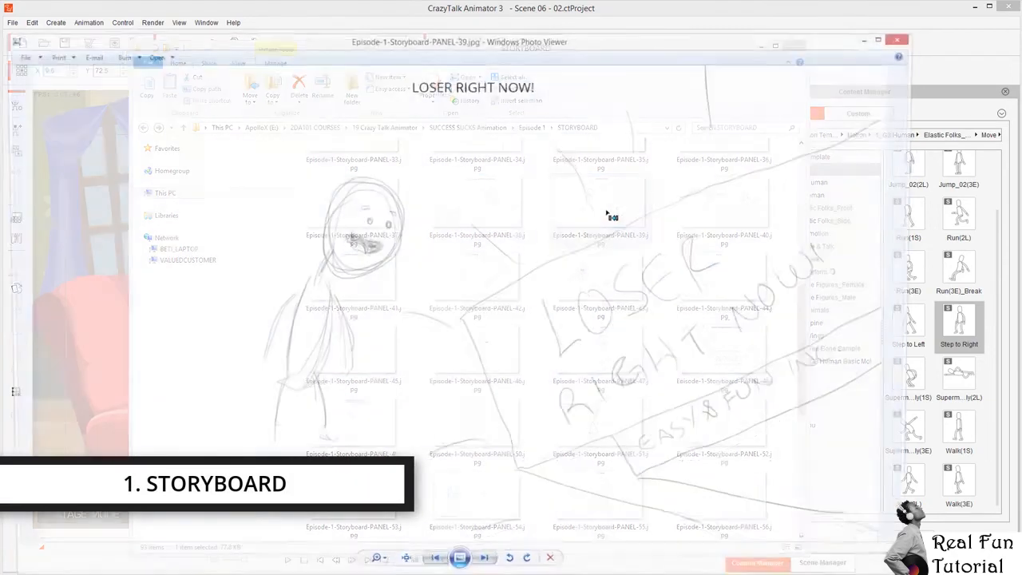
pyautogui.moveTo(606, 46); pyautogui.dragTo(634, 24)
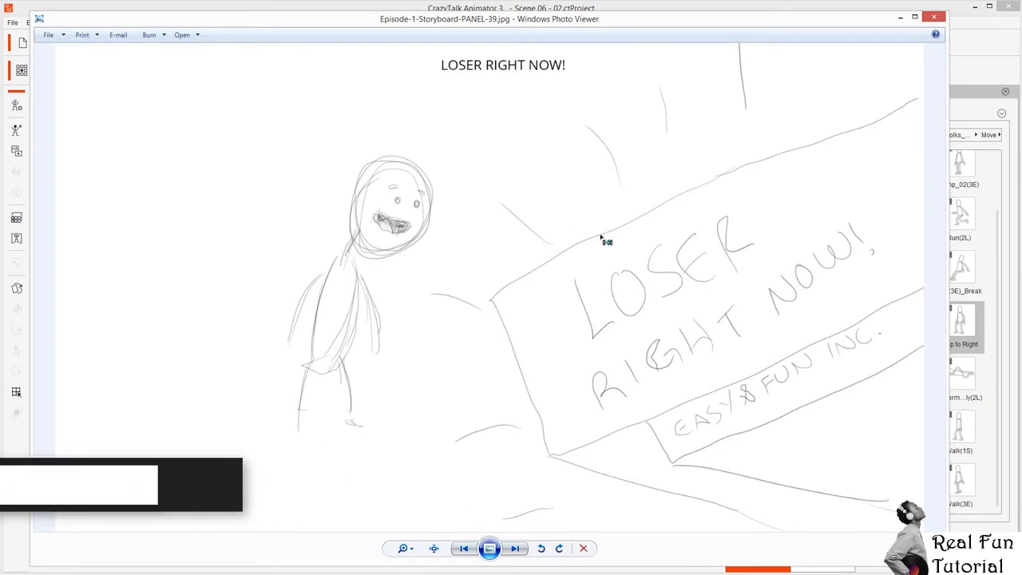
pyautogui.press('Right')
pyautogui.press('Right')
pyautogui.press('Right')
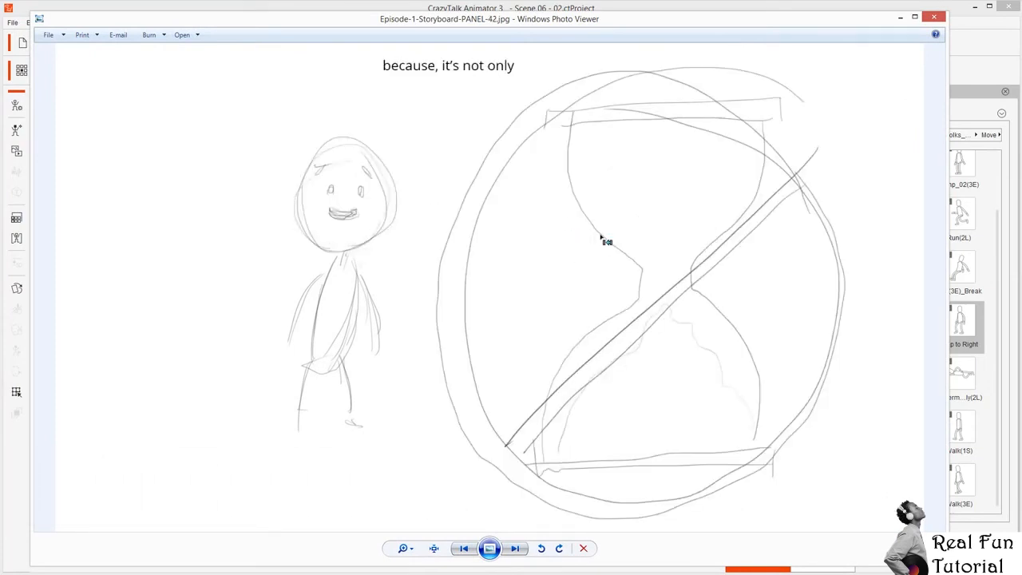
pyautogui.press('Right')
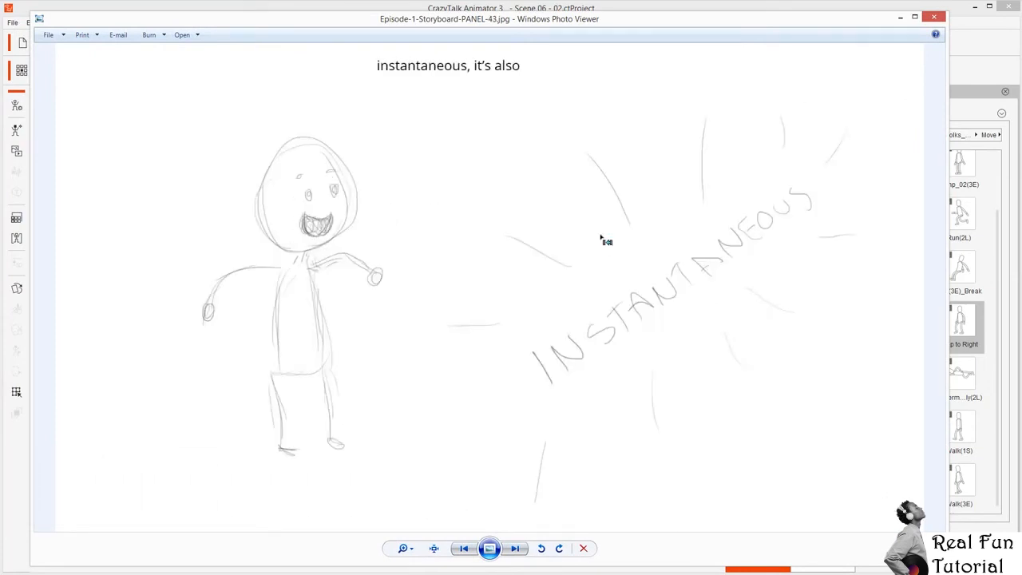
pyautogui.press('Right')
pyautogui.press('Right')
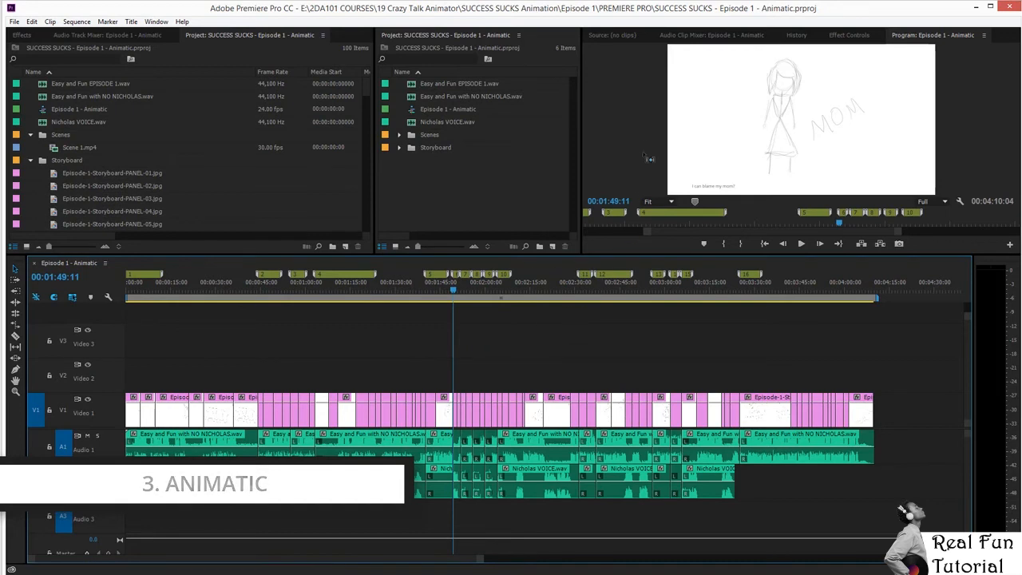
# In Premiere Pro, play the animatic from around scene 7 and stop it at 00:02:11:12.
pyautogui.click(468, 295)
pyautogui.press('space')
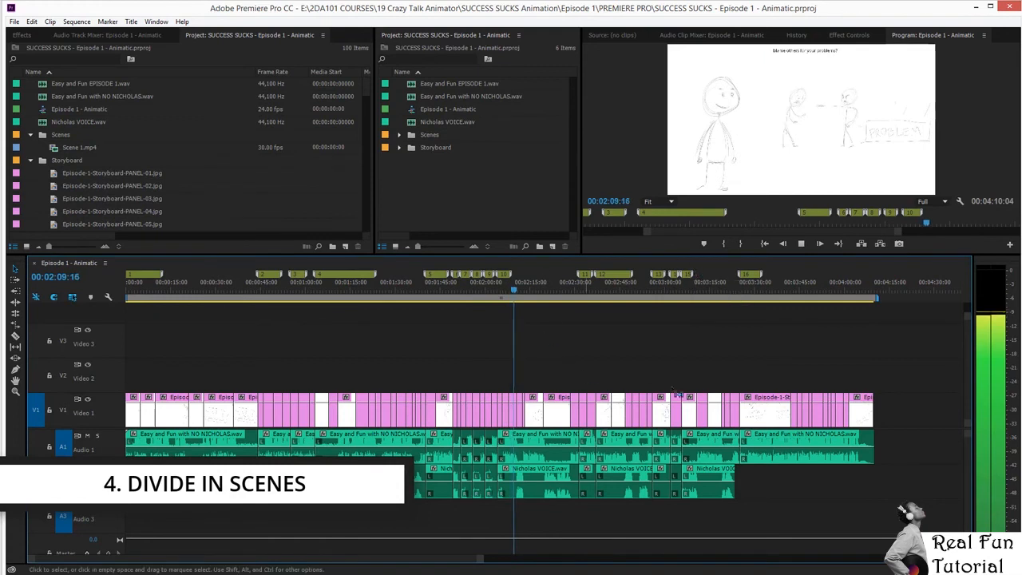
pyautogui.press('space')
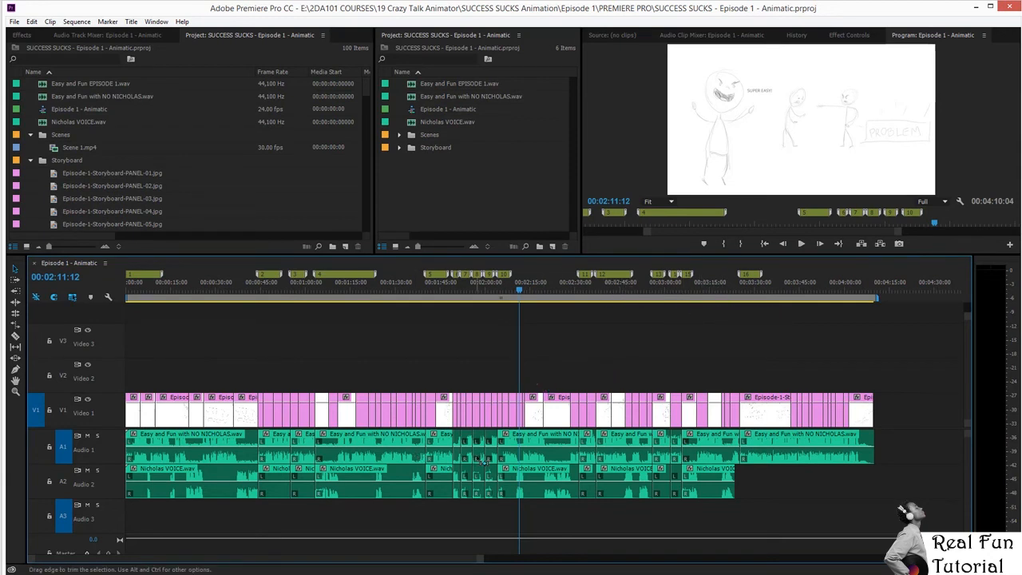
# Return to the Audio folder and review the exported scene files, including Scene 05.wav, Scene 10a.wav, Scene 13.wav and Scene NICHOLAS 06.wav.
pyautogui.hotkey('alt', 'Tab')
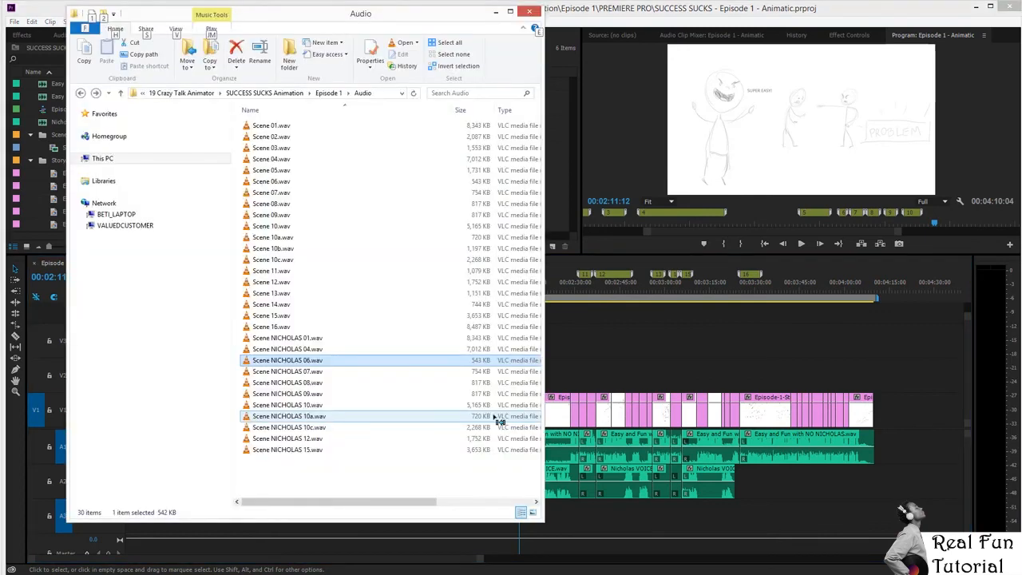
pyautogui.click(284, 170)
pyautogui.click(284, 237)
pyautogui.click(283, 293)
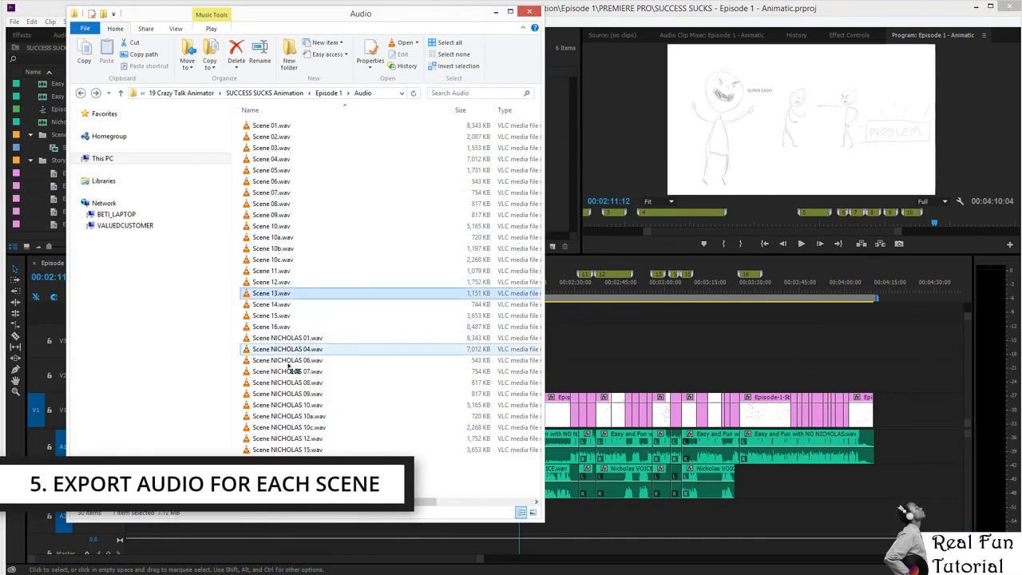
pyautogui.click(287, 360)
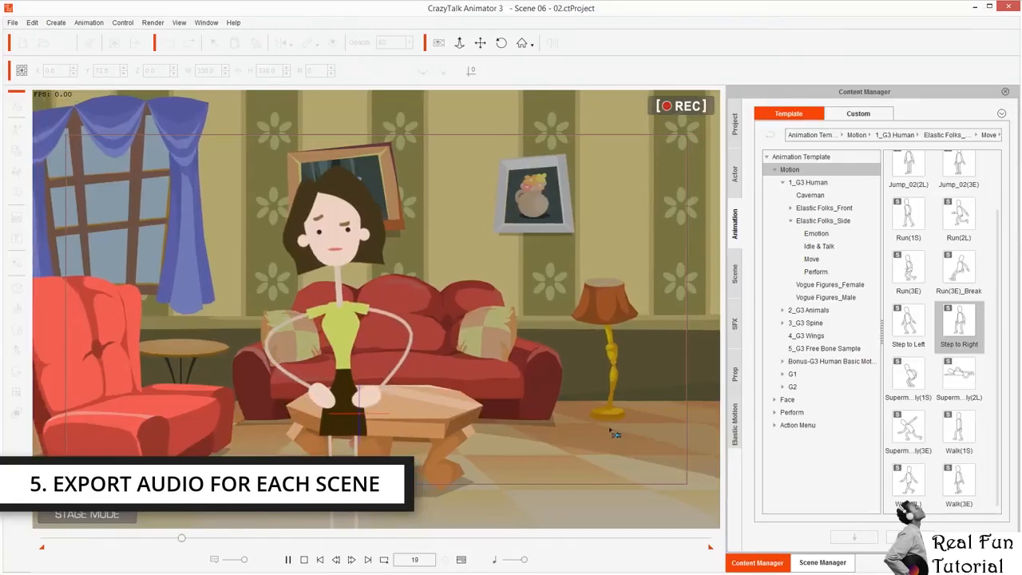